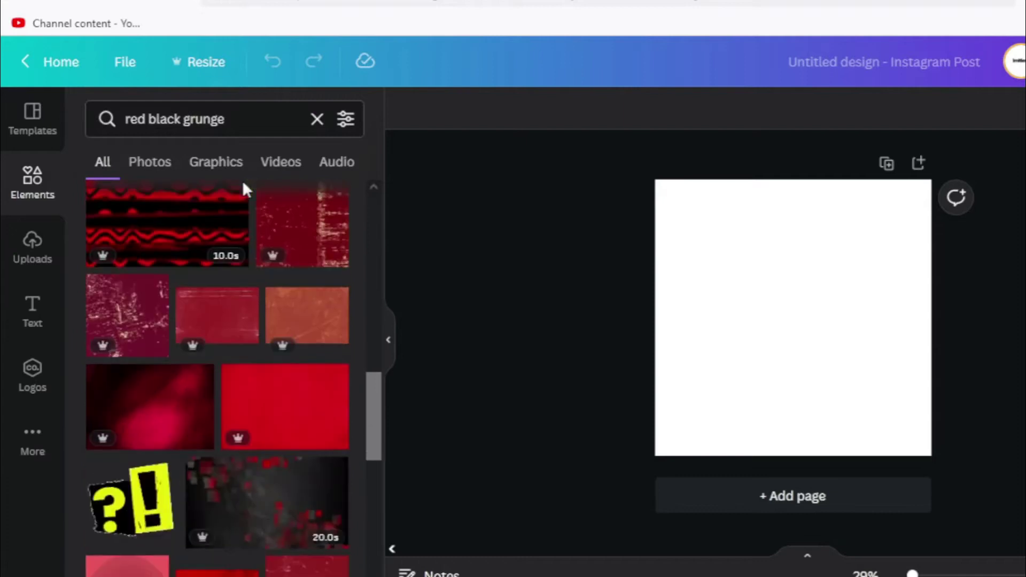
Step: Add the dark red grunge texture photo from the search results and enlarge it to fill the whole page
{"action": "scroll", "coordinate": [257, 196], "scroll_direction": "down", "scroll_amount": 5}
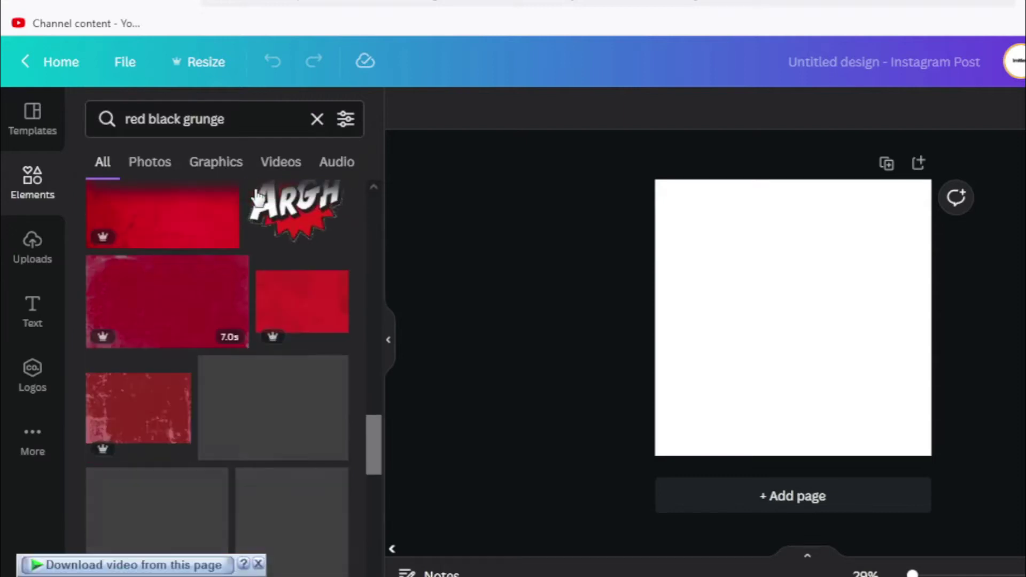
{"action": "left_click_drag", "start_coordinate": [259, 197], "coordinate": [772, 254]}
{"action": "left_click", "coordinate": [588, 109]}
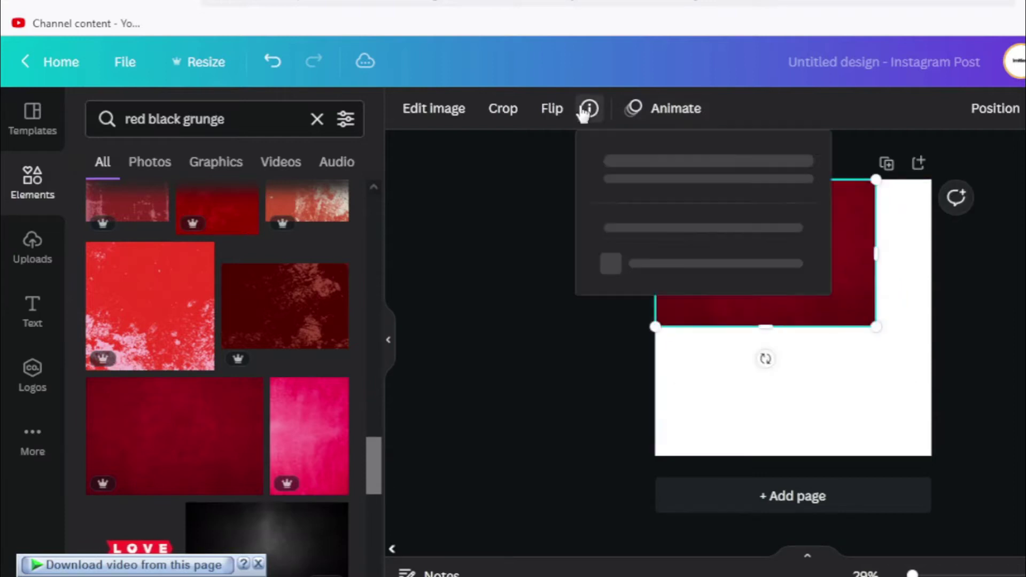
{"action": "left_click", "coordinate": [866, 300]}
{"action": "left_click_drag", "start_coordinate": [875, 326], "coordinate": [782, 310]}
{"action": "key", "text": "Escape"}
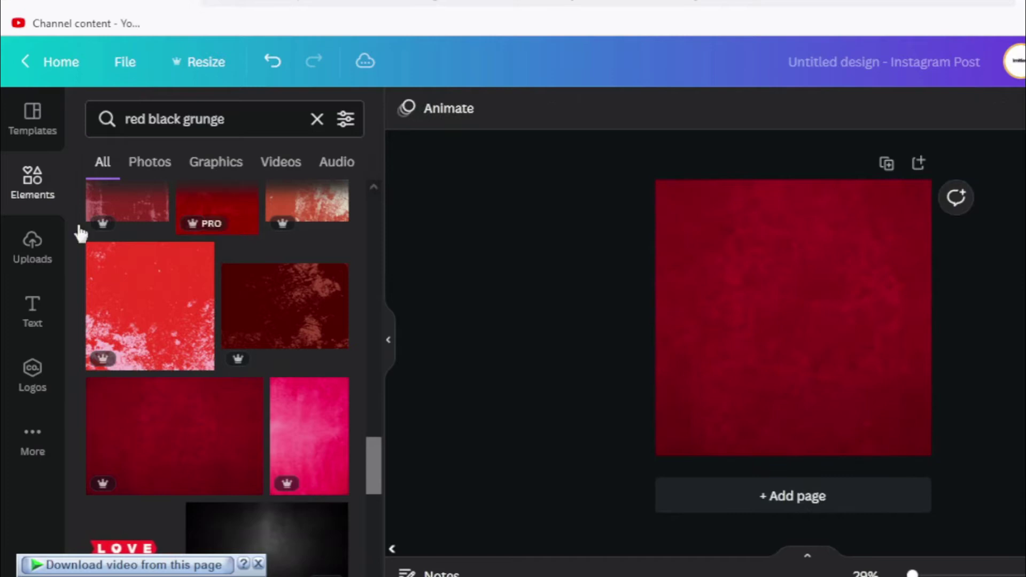
Step: Search the elements for "glowing circle" and add the blurred red-and-orange gradient circle to the page
{"action": "left_click", "coordinate": [153, 118]}
{"action": "key", "text": "ctrl+a"}
{"action": "type", "text": "glowing"}
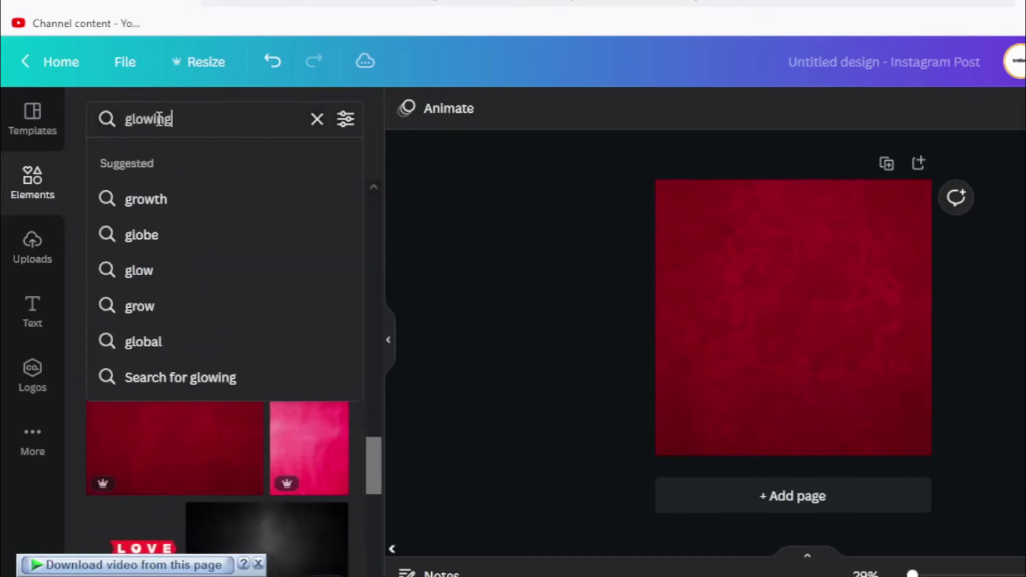
{"action": "type", "text": " circle"}
{"action": "key", "text": "Return"}
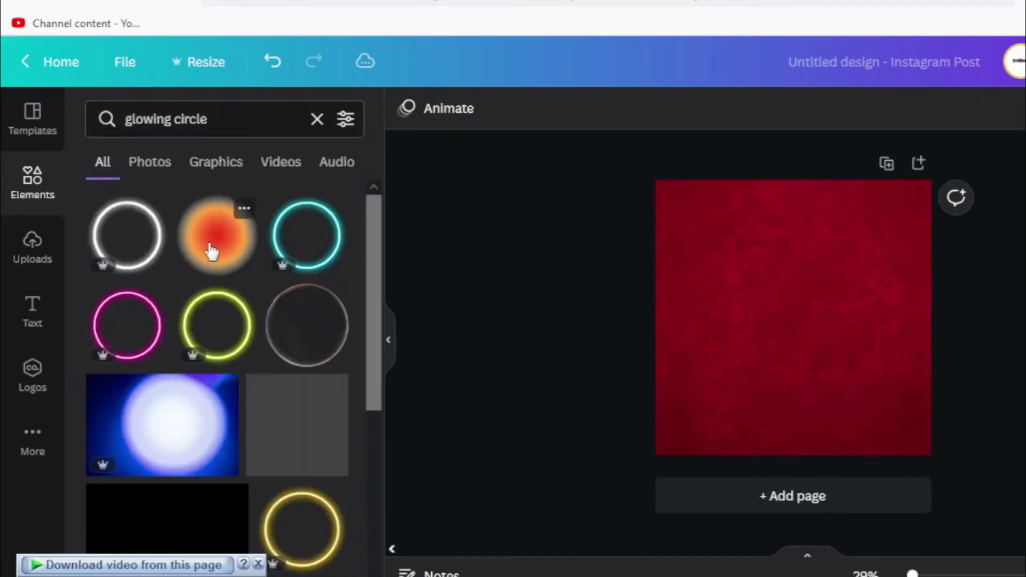
{"action": "left_click", "coordinate": [211, 252]}
Step: Recolor all four colors of the gradient circle to black
{"action": "left_click", "coordinate": [407, 110]}
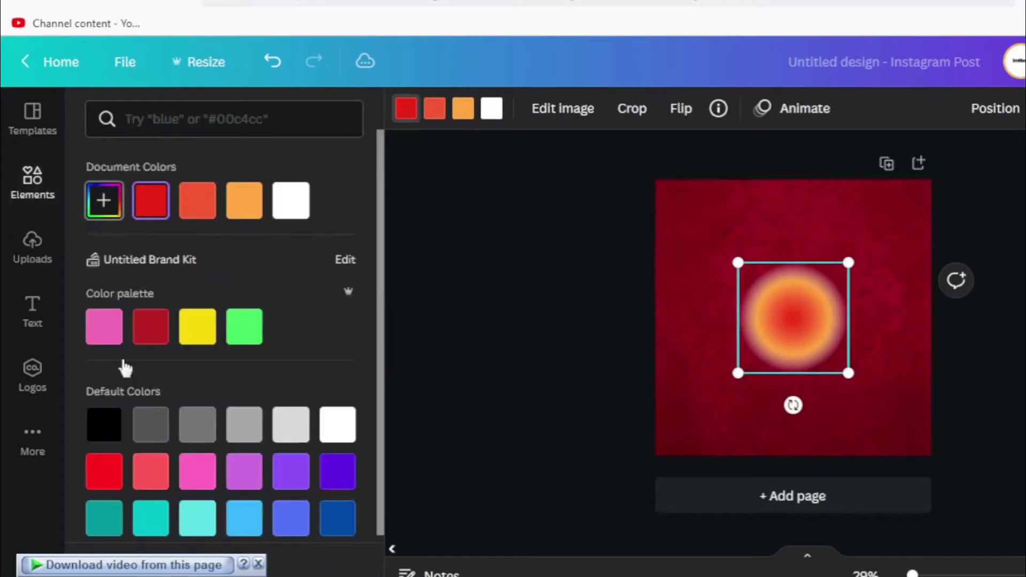
{"action": "left_click", "coordinate": [104, 425]}
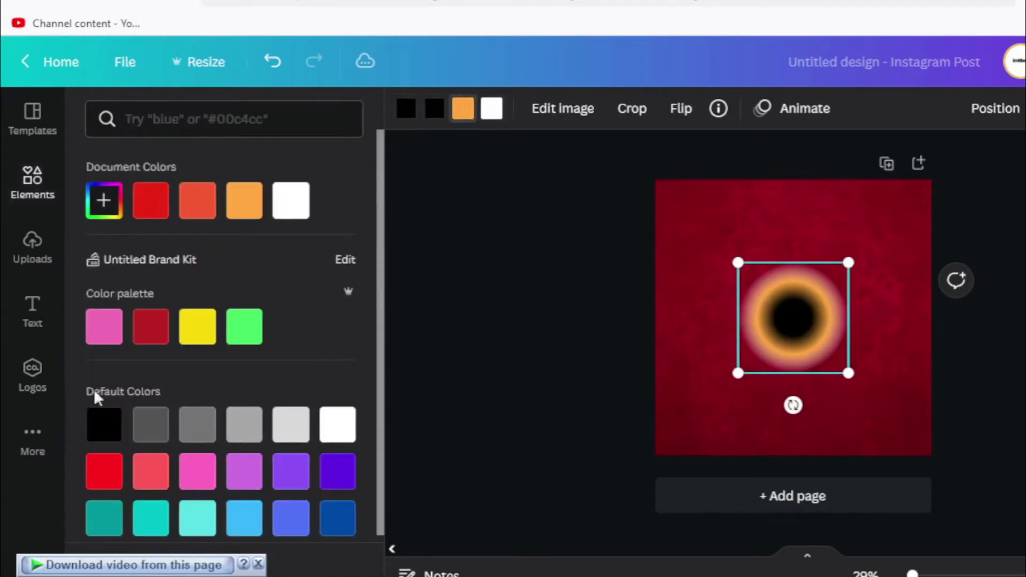
{"action": "left_click", "coordinate": [101, 422]}
{"action": "left_click", "coordinate": [104, 425]}
Step: Enlarge the black blurred circle, make it partly transparent, and place it as a shadow over the page's upper-left edge
{"action": "left_click_drag", "start_coordinate": [847, 373], "coordinate": [888, 419]}
{"action": "left_click_drag", "start_coordinate": [787, 297], "coordinate": [623, 220]}
{"action": "left_click", "coordinate": [1021, 108]}
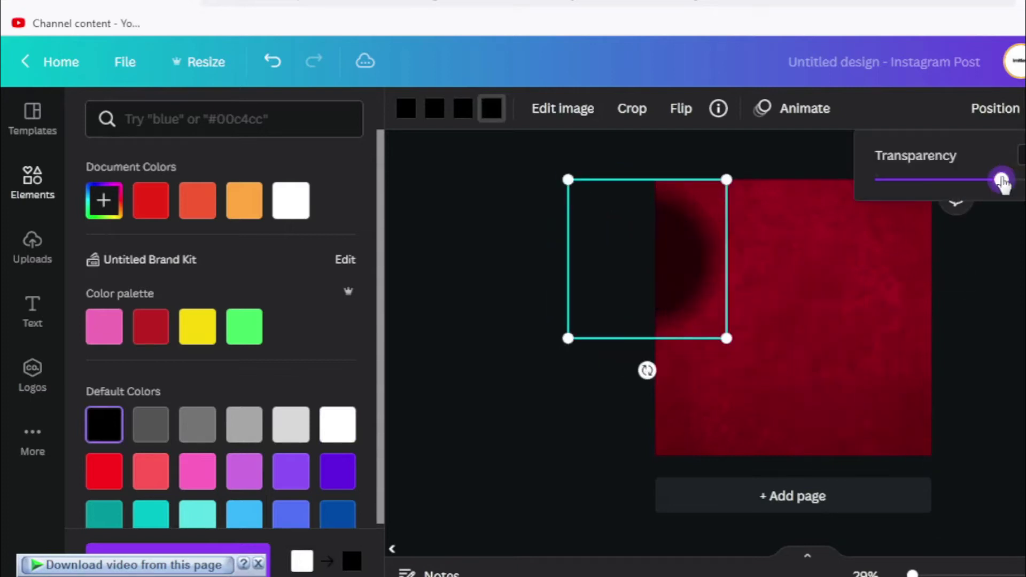
{"action": "left_click_drag", "start_coordinate": [726, 338], "coordinate": [928, 537]}
{"action": "left_click_drag", "start_coordinate": [753, 359], "coordinate": [638, 249]}
{"action": "left_click_drag", "start_coordinate": [820, 428], "coordinate": [939, 556]}
{"action": "left_click_drag", "start_coordinate": [721, 331], "coordinate": [568, 253]}
Step: Place a copy of the blurred black circle over the page's lower-right corner as a second shadow
{"action": "left_click_drag", "start_coordinate": [642, 272], "coordinate": [990, 435]}
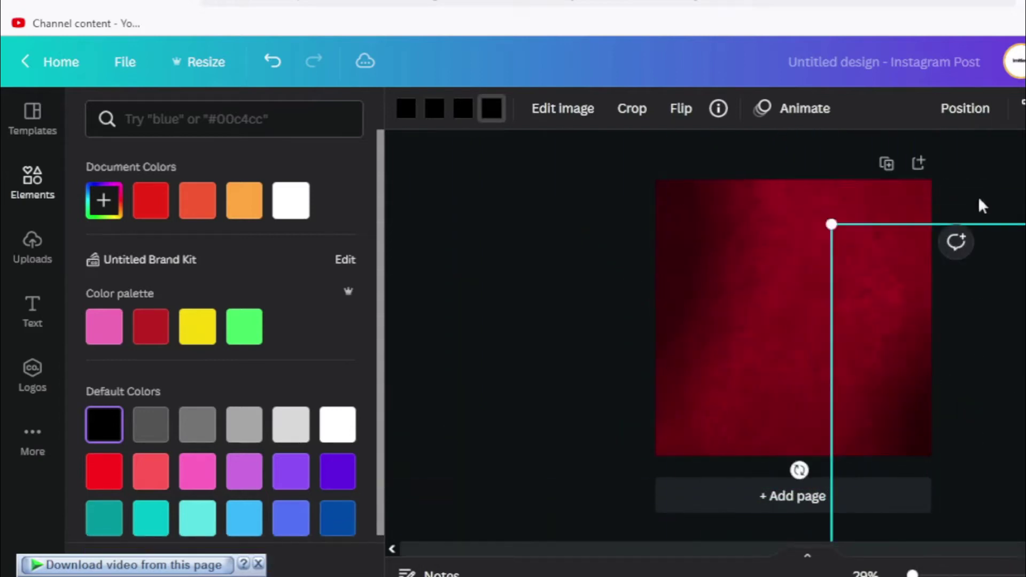
{"action": "left_click", "coordinate": [1014, 170]}
{"action": "left_click", "coordinate": [639, 264]}
Step: Search the elements for "black rip paper" and add the black torn strip with a diagonal white edge
{"action": "left_click", "coordinate": [247, 118]}
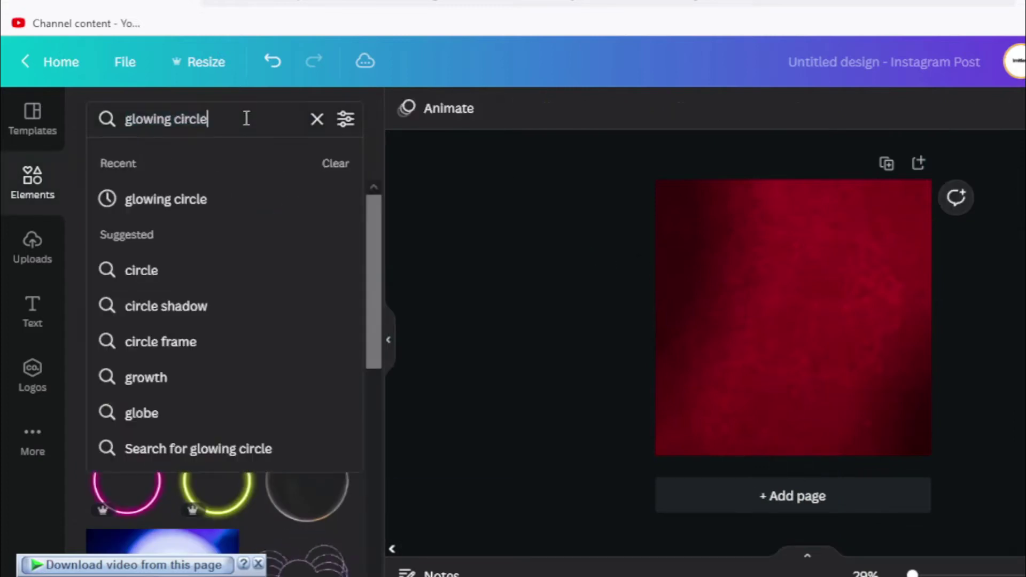
{"action": "type", "text": "black rip"}
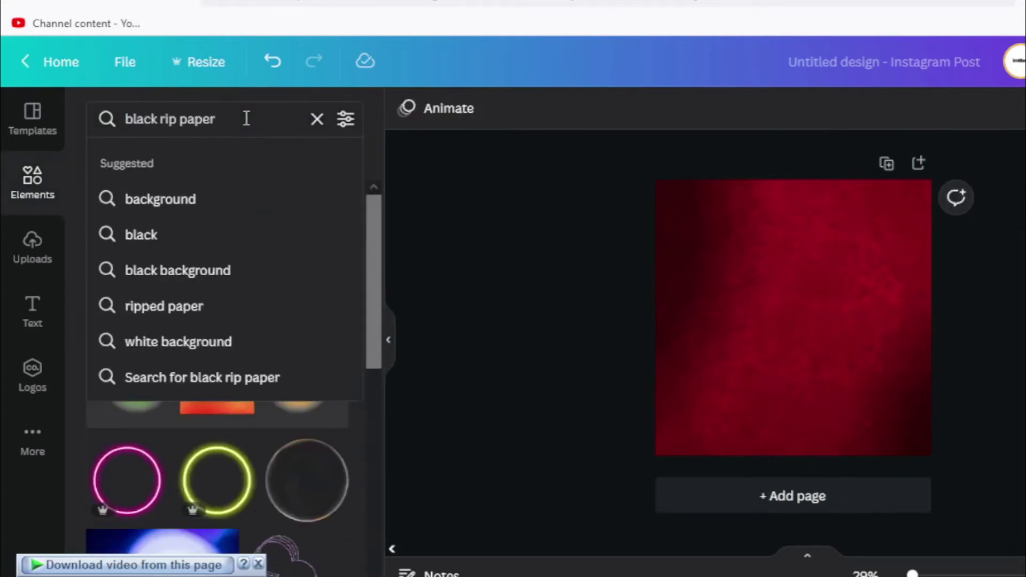
{"action": "type", "text": " paper"}
{"action": "key", "text": "Return"}
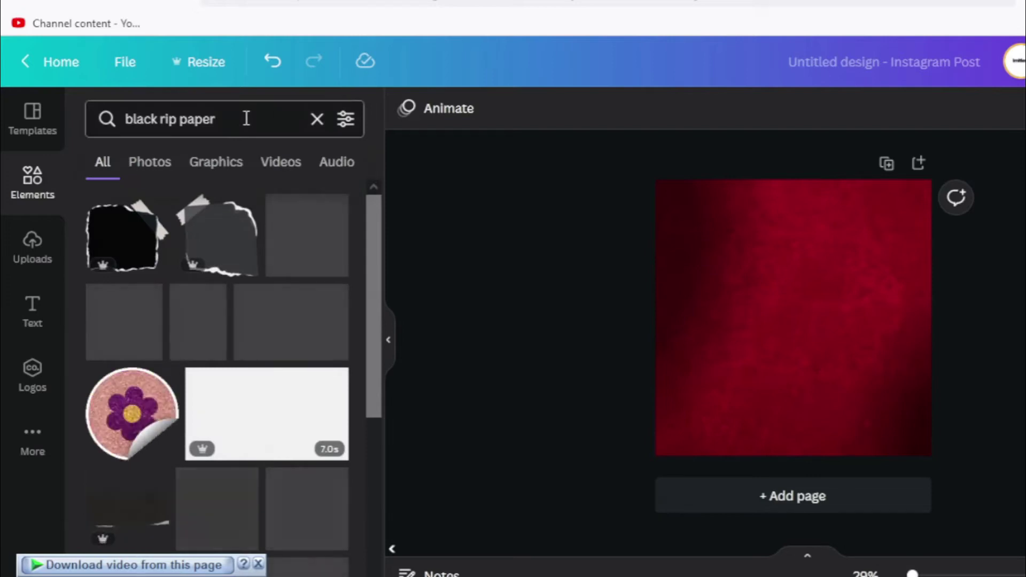
{"action": "scroll", "coordinate": [248, 240], "scroll_direction": "down", "scroll_amount": 5}
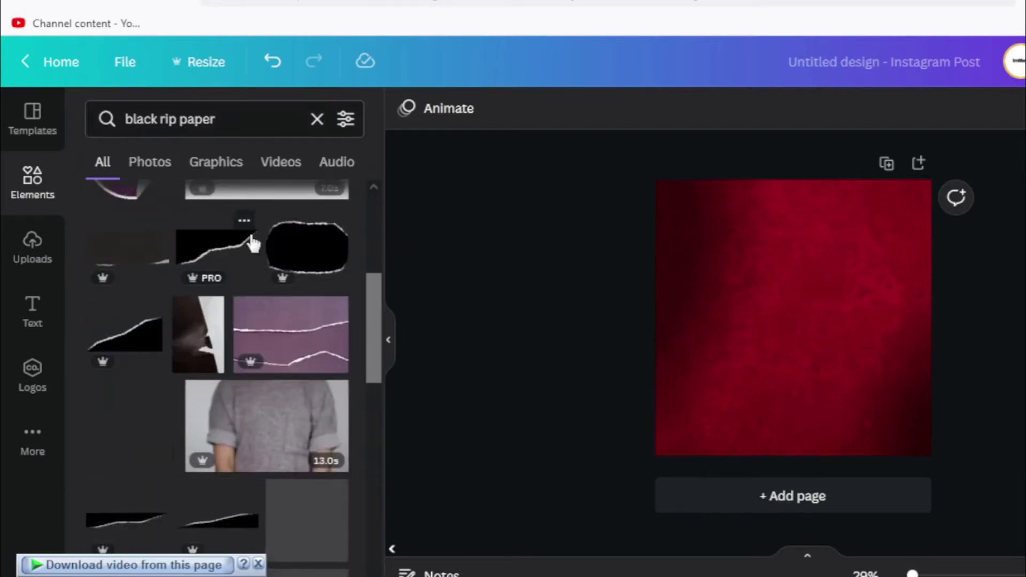
{"action": "left_click", "coordinate": [195, 251]}
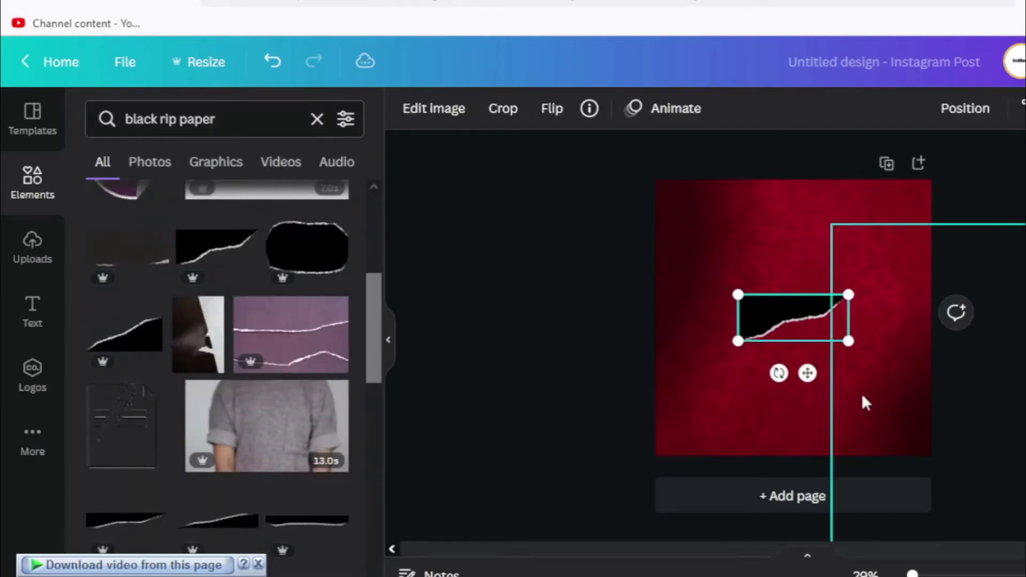
Step: Enlarge and rotate the torn paper strip so that it covers the page's upper-right corner
{"action": "left_click_drag", "start_coordinate": [797, 319], "coordinate": [744, 301]}
{"action": "left_click_drag", "start_coordinate": [848, 296], "coordinate": [1013, 309]}
{"action": "left_click_drag", "start_coordinate": [842, 253], "coordinate": [895, 208]}
{"action": "left_click", "coordinate": [561, 278]}
{"action": "scroll", "coordinate": [200, 310], "scroll_direction": "down", "scroll_amount": 7}
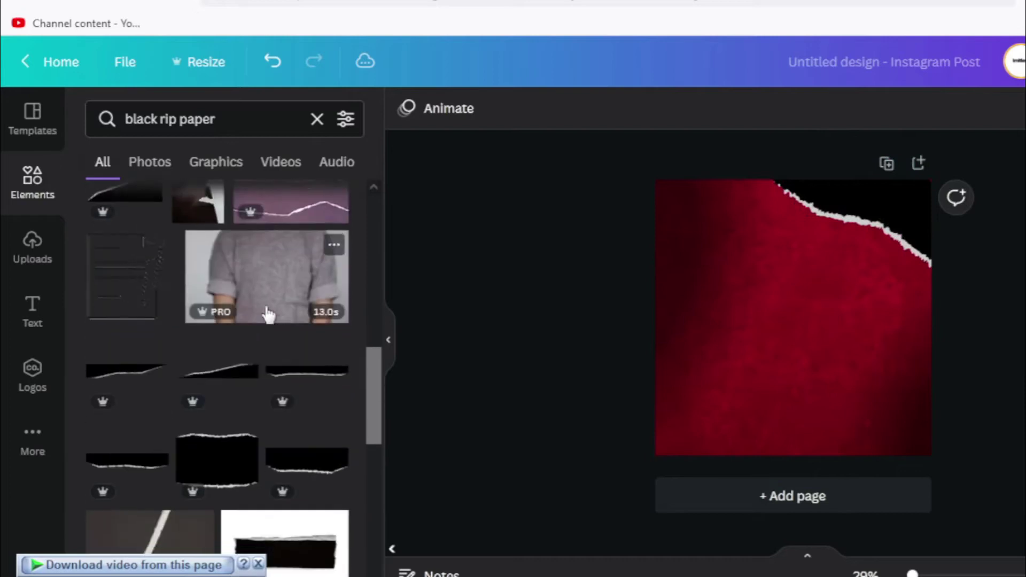
{"action": "scroll", "coordinate": [292, 289], "scroll_direction": "up", "scroll_amount": 5}
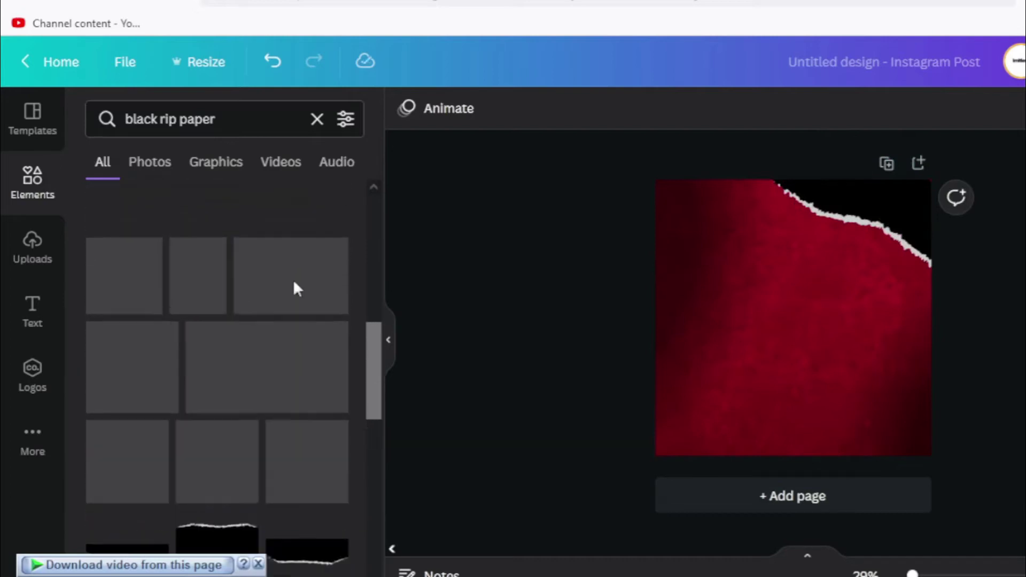
{"action": "scroll", "coordinate": [297, 289], "scroll_direction": "down", "scroll_amount": 5}
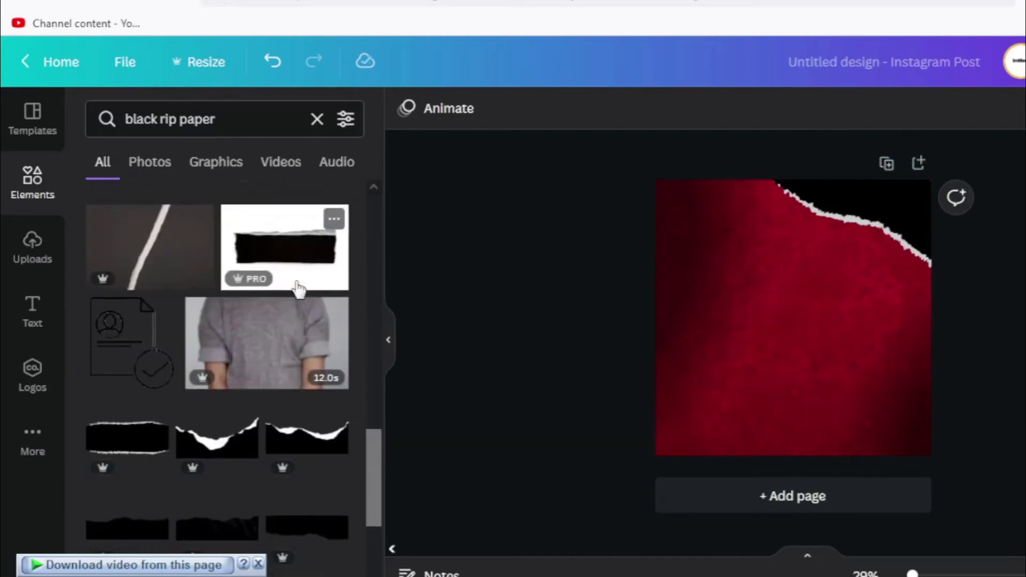
{"action": "left_click", "coordinate": [217, 426]}
{"action": "left_click_drag", "start_coordinate": [792, 380], "coordinate": [764, 481]}
{"action": "left_click_drag", "start_coordinate": [860, 466], "coordinate": [829, 466]}
{"action": "key", "text": "Delete"}
Step: Add the textured black torn paper, rotate it to slope down to the right, and move it to the page's lower-left corner
{"action": "scroll", "coordinate": [224, 363], "scroll_direction": "down", "scroll_amount": 4}
{"action": "scroll", "coordinate": [223, 363], "scroll_direction": "down", "scroll_amount": 5}
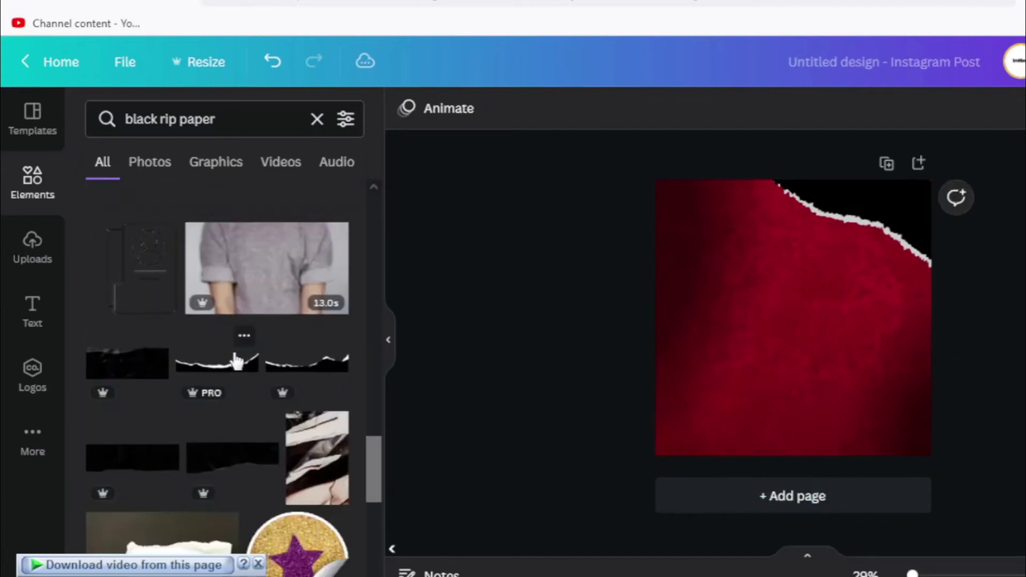
{"action": "left_click", "coordinate": [144, 374]}
{"action": "left_click_drag", "start_coordinate": [793, 393], "coordinate": [759, 390]}
{"action": "left_click_drag", "start_coordinate": [790, 332], "coordinate": [724, 419]}
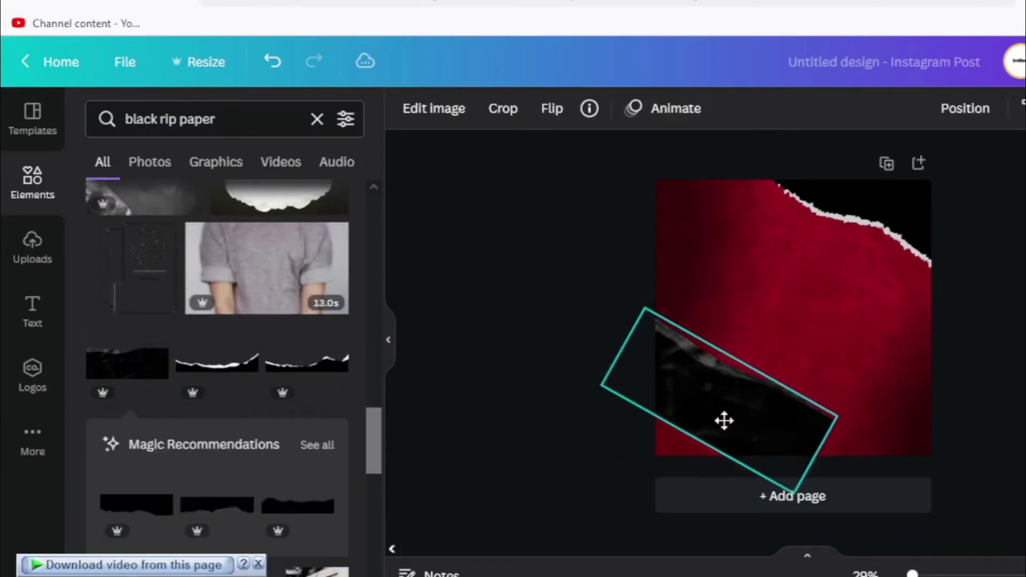
Step: Enlarge and adjust the textured torn paper until it covers the full width of the page's lower edge
{"action": "left_click_drag", "start_coordinate": [828, 449], "coordinate": [968, 464]}
{"action": "left_click_drag", "start_coordinate": [736, 475], "coordinate": [741, 498]}
{"action": "left_click_drag", "start_coordinate": [588, 359], "coordinate": [573, 395]}
{"action": "left_click_drag", "start_coordinate": [747, 429], "coordinate": [765, 410]}
{"action": "key", "text": "Escape"}
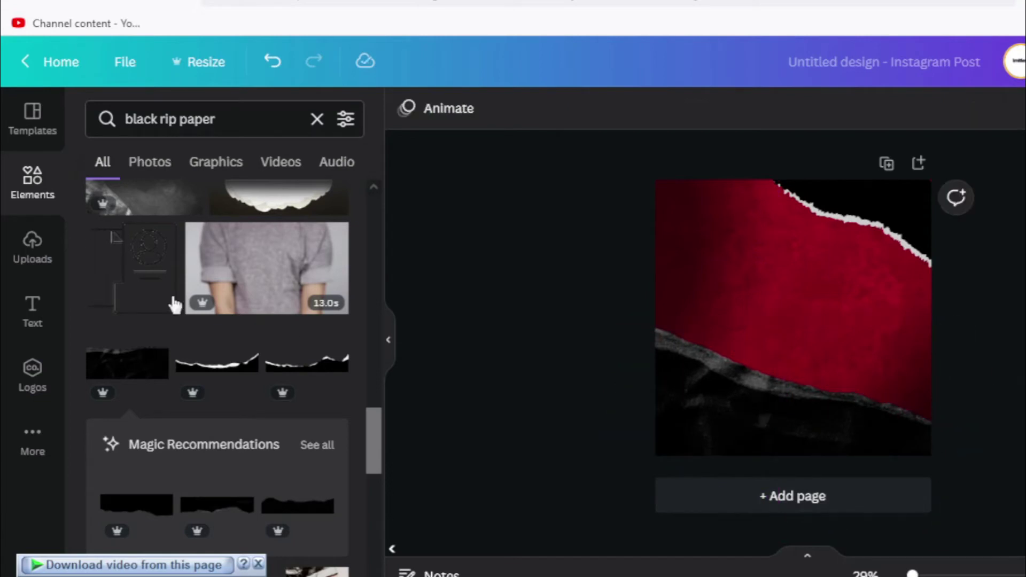
Step: Search the elements for "men" and filter the results to cutout images
{"action": "type", "text": "men"}
{"action": "key", "text": "Return"}
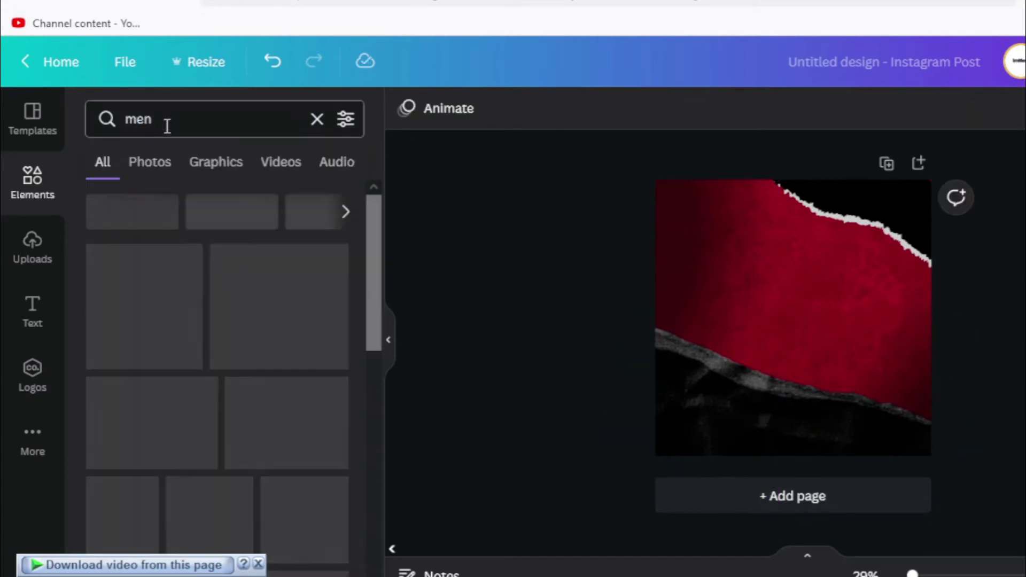
{"action": "left_click", "coordinate": [345, 118]}
{"action": "left_click", "coordinate": [201, 528]}
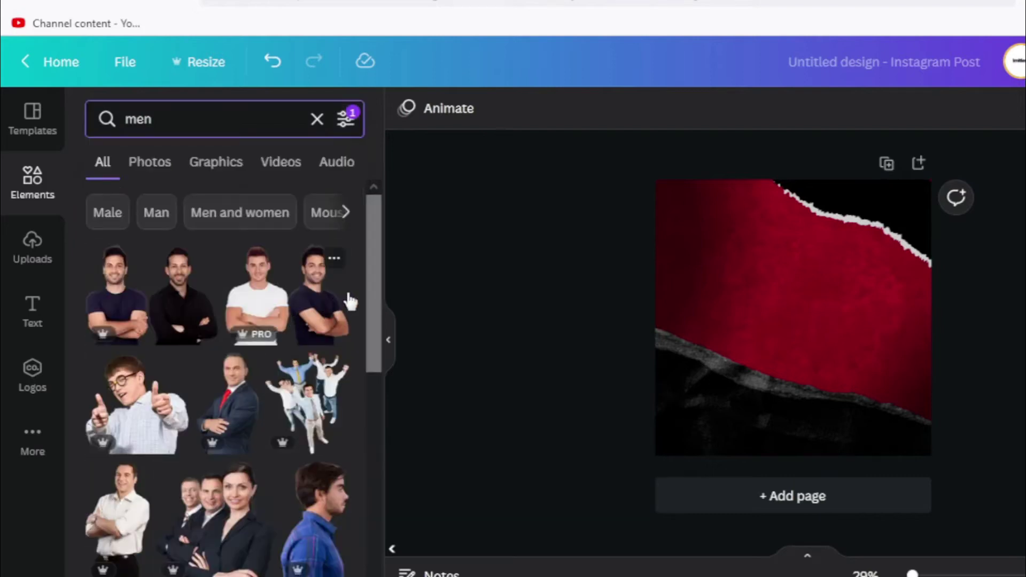
Step: Add the cutout photo of two men and a woman, and crop it to the man in the dark T-shirt
{"action": "scroll", "coordinate": [349, 291], "scroll_direction": "down", "scroll_amount": 10}
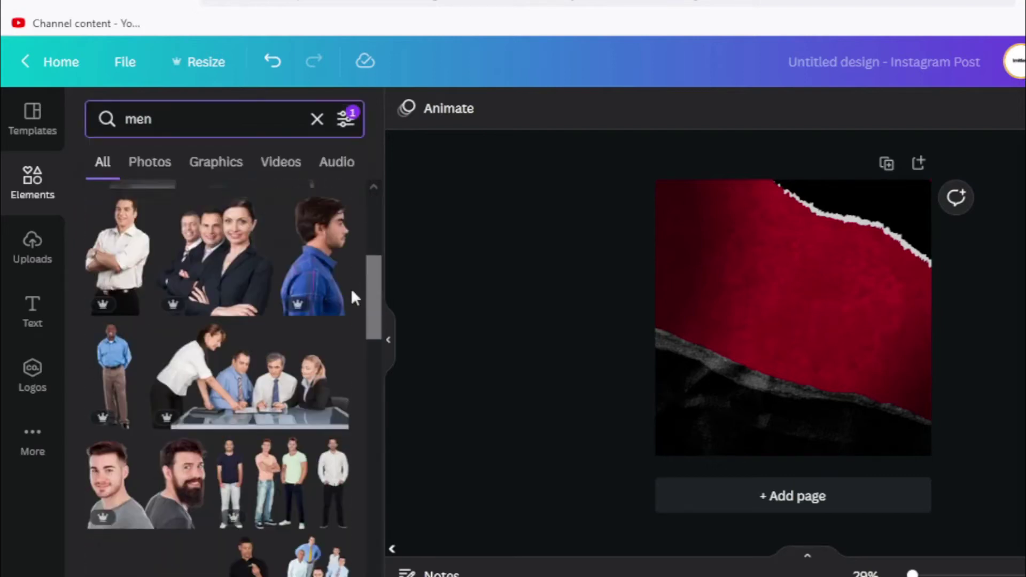
{"action": "scroll", "coordinate": [351, 291], "scroll_direction": "down", "scroll_amount": 5}
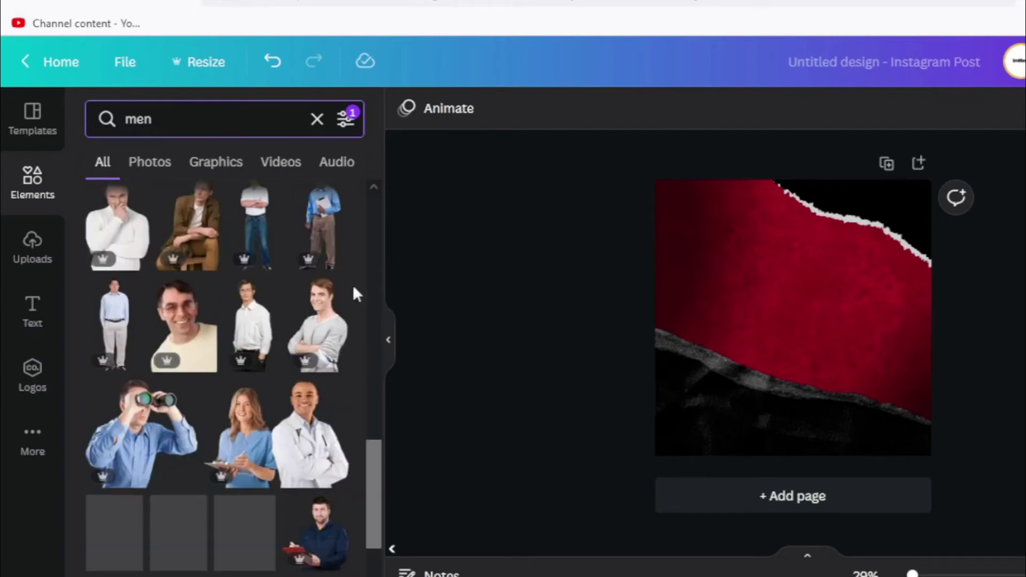
{"action": "scroll", "coordinate": [353, 288], "scroll_direction": "down", "scroll_amount": 3}
{"action": "scroll", "coordinate": [353, 285], "scroll_direction": "down", "scroll_amount": 10}
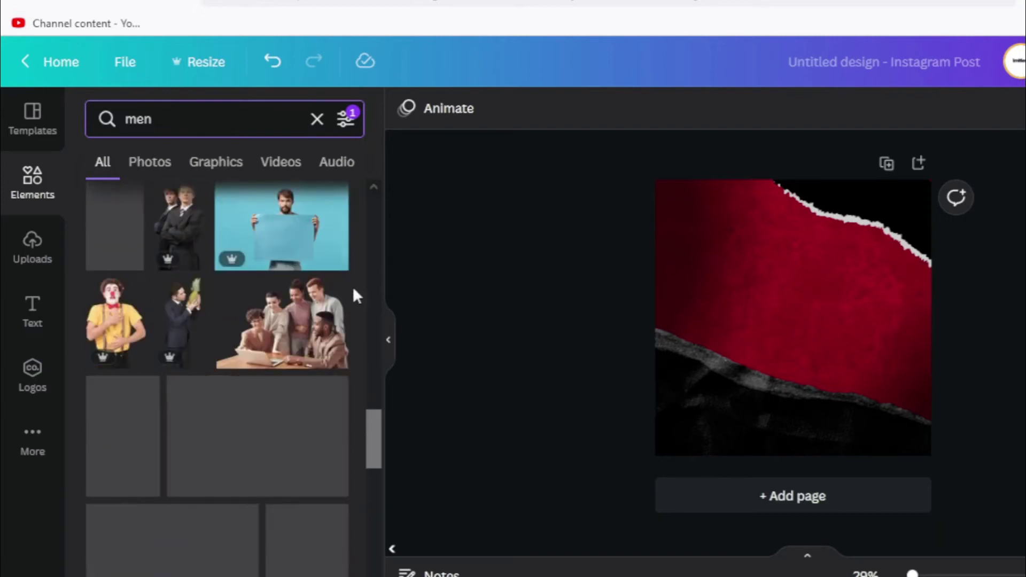
{"action": "scroll", "coordinate": [354, 291], "scroll_direction": "down", "scroll_amount": 4}
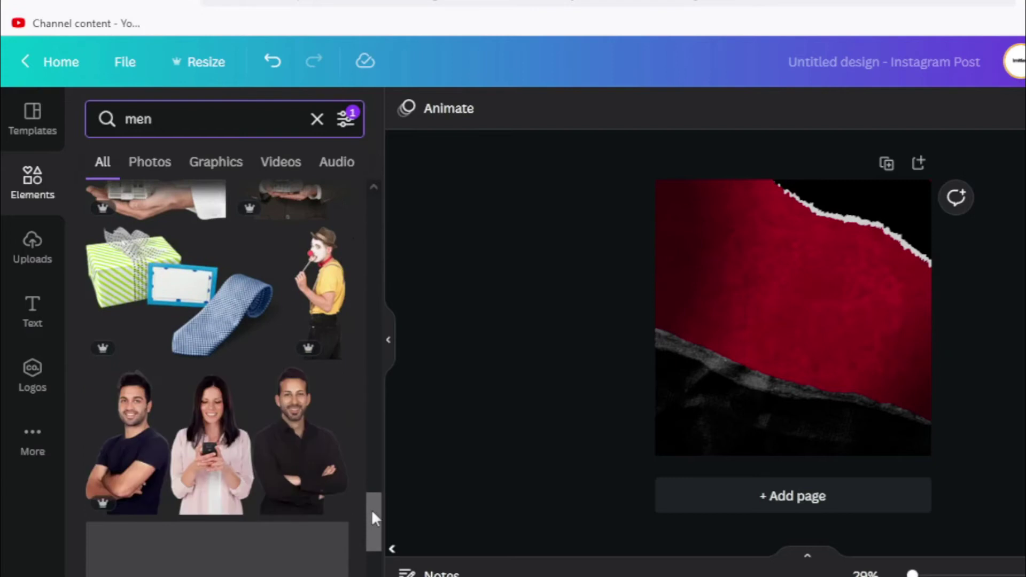
{"action": "left_click", "coordinate": [217, 441]}
{"action": "left_click_drag", "start_coordinate": [899, 319], "coordinate": [799, 312]}
{"action": "left_click", "coordinate": [855, 330]}
Step: Enlarge the man's cutout, center it on the page, and send it backward behind the lower torn paper
{"action": "left_click_drag", "start_coordinate": [830, 254], "coordinate": [879, 184]}
{"action": "left_click_drag", "start_coordinate": [843, 257], "coordinate": [824, 273]}
{"action": "right_click", "coordinate": [817, 280]}
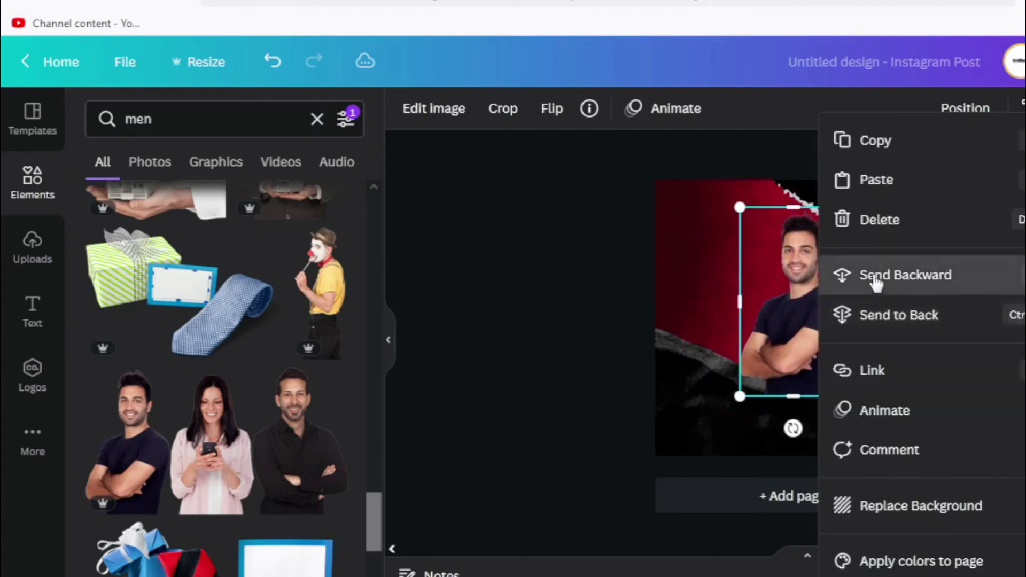
{"action": "left_click", "coordinate": [873, 279]}
Step: Apply the Greyscale filter to the man's photo
{"action": "left_click", "coordinate": [430, 117]}
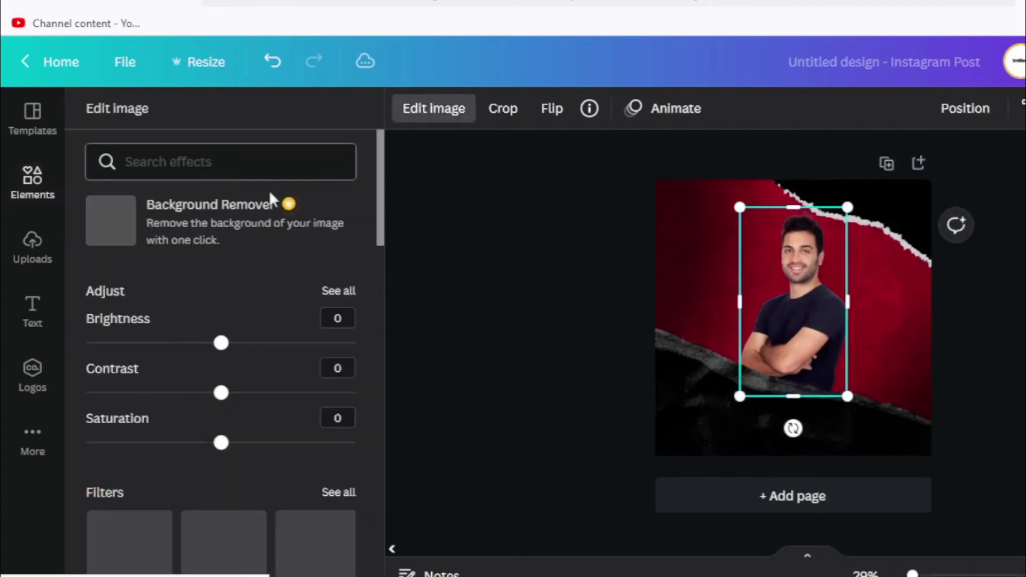
{"action": "scroll", "coordinate": [173, 356], "scroll_direction": "down", "scroll_amount": 1}
{"action": "scroll", "coordinate": [175, 363], "scroll_direction": "down", "scroll_amount": 3}
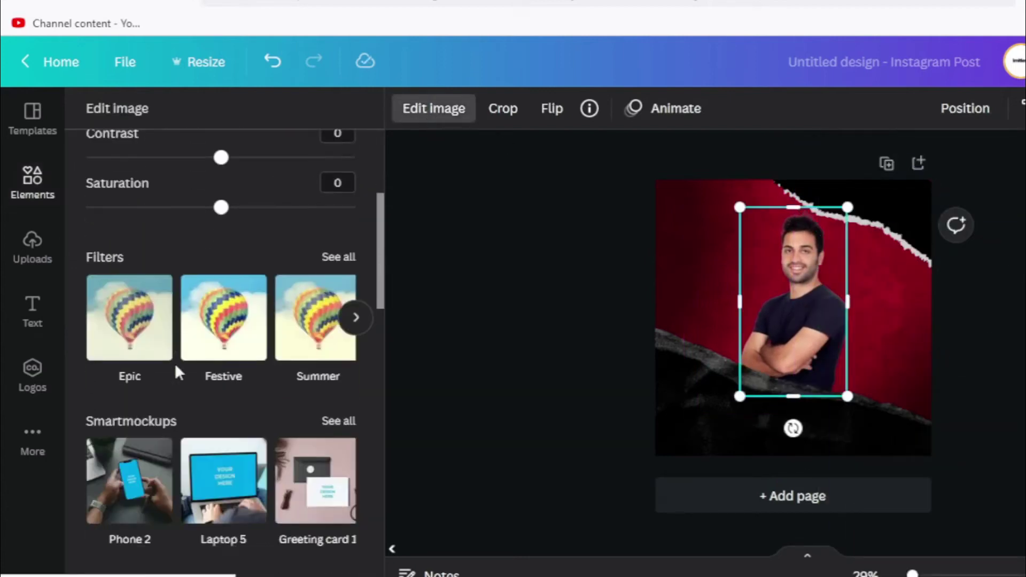
{"action": "left_click", "coordinate": [348, 258]}
{"action": "scroll", "coordinate": [146, 495], "scroll_direction": "up", "scroll_amount": 1}
{"action": "scroll", "coordinate": [145, 496], "scroll_direction": "down", "scroll_amount": 3}
{"action": "left_click", "coordinate": [142, 529]}
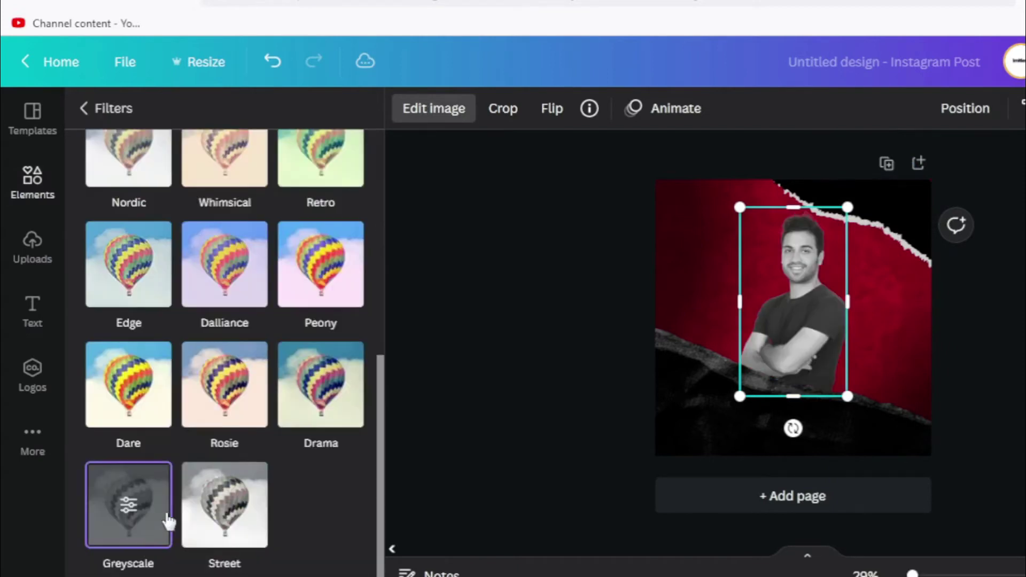
{"action": "scroll", "coordinate": [151, 500], "scroll_direction": "up", "scroll_amount": 6}
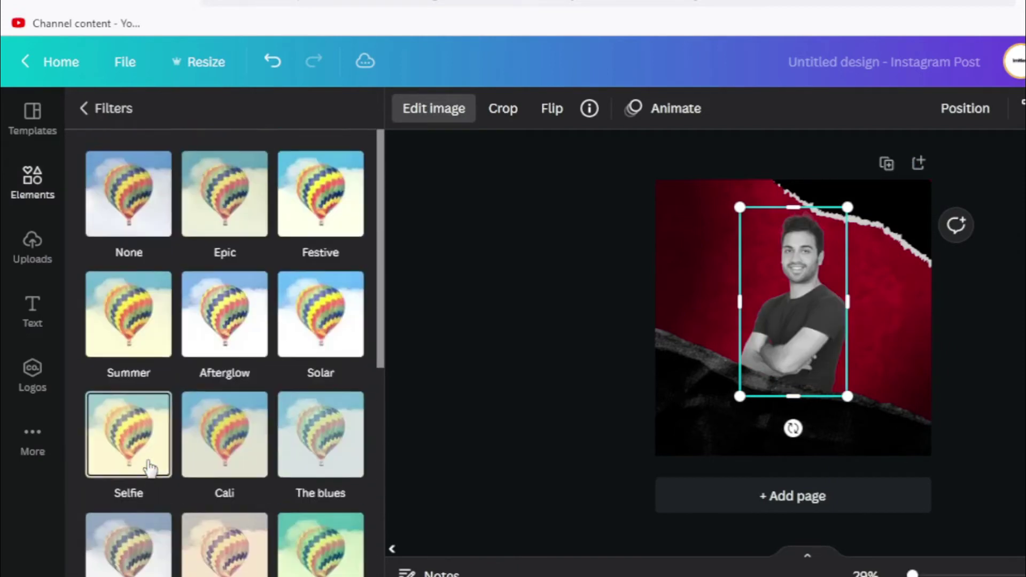
{"action": "left_click", "coordinate": [1008, 352]}
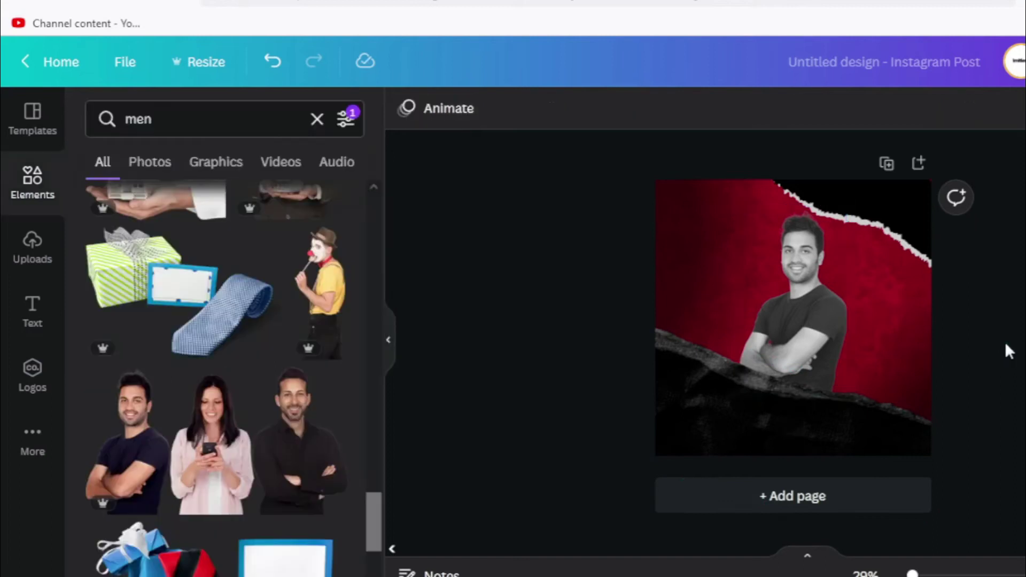
Step: Add a white heading with the featured name in Horizon, size it to about 90, and center it over the man's chest
{"action": "left_click", "coordinate": [36, 299]}
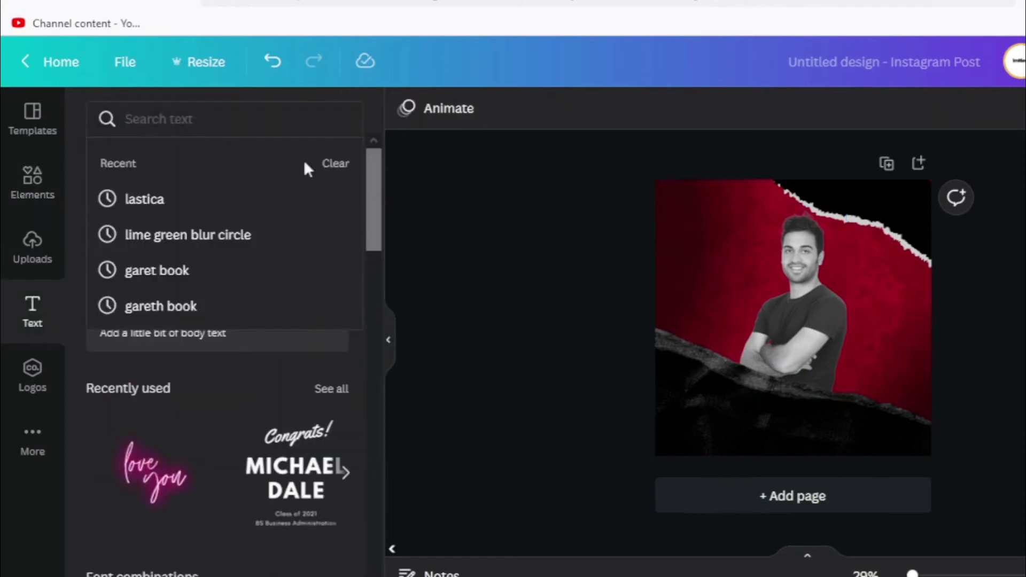
{"action": "left_click", "coordinate": [201, 226]}
{"action": "left_click_drag", "start_coordinate": [878, 353], "coordinate": [944, 349]}
{"action": "left_click_drag", "start_coordinate": [902, 393], "coordinate": [811, 354]}
{"action": "left_click_drag", "start_coordinate": [873, 323], "coordinate": [852, 318]}
{"action": "left_click_drag", "start_coordinate": [795, 342], "coordinate": [815, 343]}
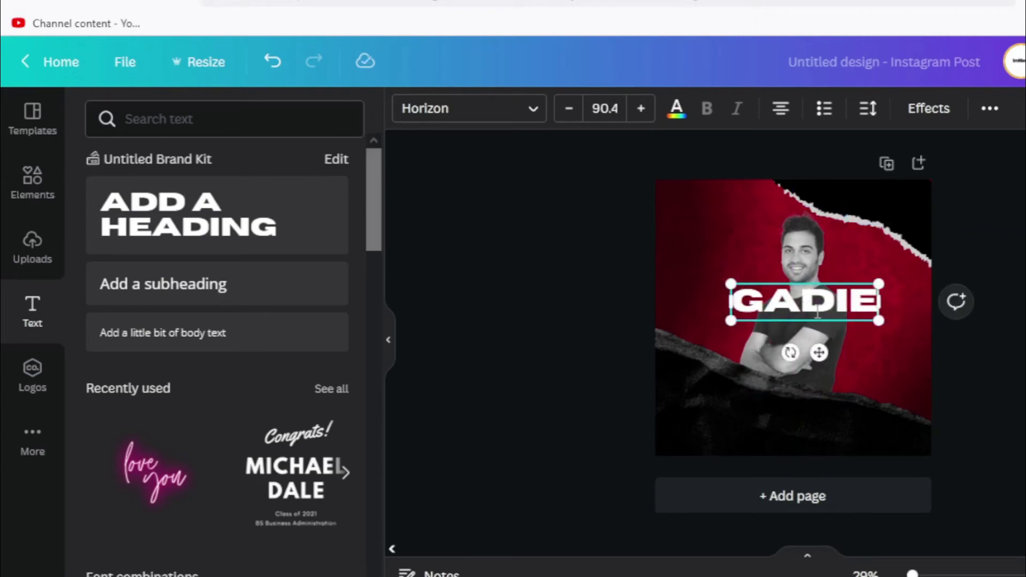
{"action": "mouse_move", "coordinate": [821, 353]}
{"action": "left_mouse_down"}
{"action": "mouse_move", "coordinate": [822, 368]}
{"action": "mouse_move", "coordinate": [819, 354]}
{"action": "left_mouse_up"}
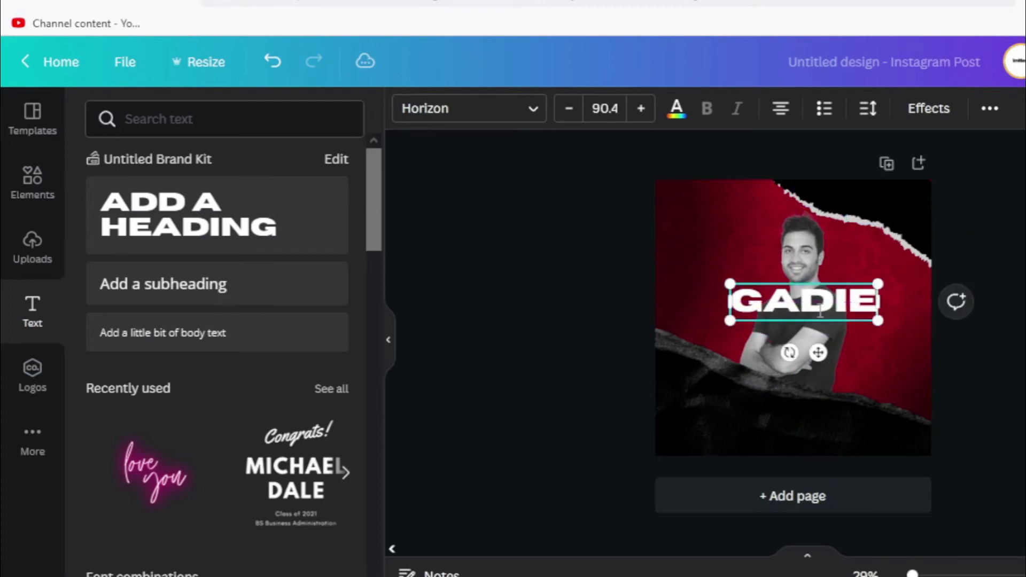
Step: Duplicate the name heading, place the copy directly below it, and replace the original's two middle letters with a gap
{"action": "left_click", "coordinate": [851, 342]}
{"action": "left_click", "coordinate": [804, 306]}
{"action": "key", "text": "ctrl+d"}
{"action": "left_click_drag", "start_coordinate": [804, 303], "coordinate": [800, 333]}
{"action": "left_click", "coordinate": [801, 305]}
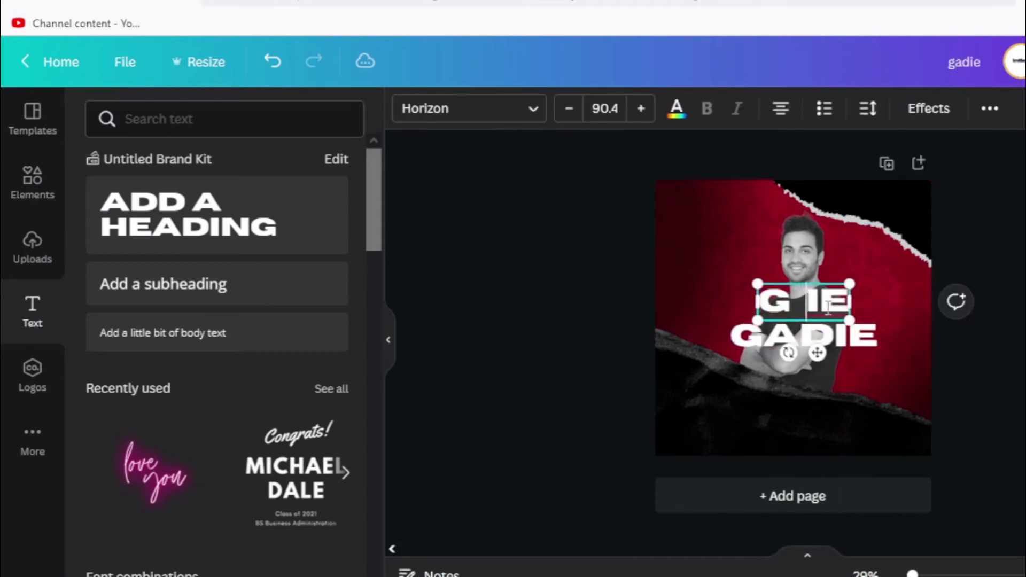
Step: Apply the Hollow effect to the lower name copy and delete all but its two middle letters
{"action": "left_click", "coordinate": [775, 345]}
{"action": "left_click", "coordinate": [936, 113]}
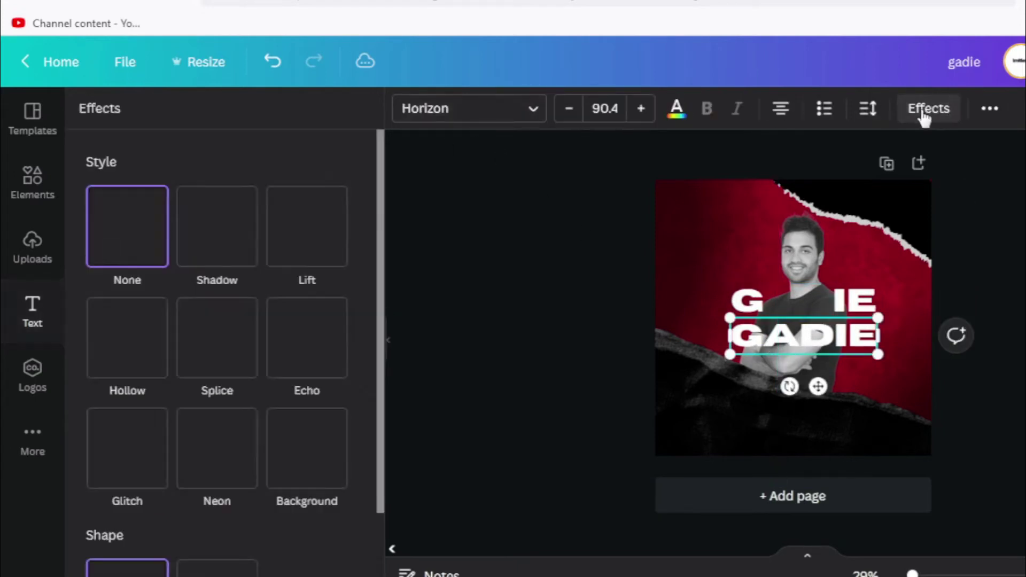
{"action": "left_click", "coordinate": [136, 359]}
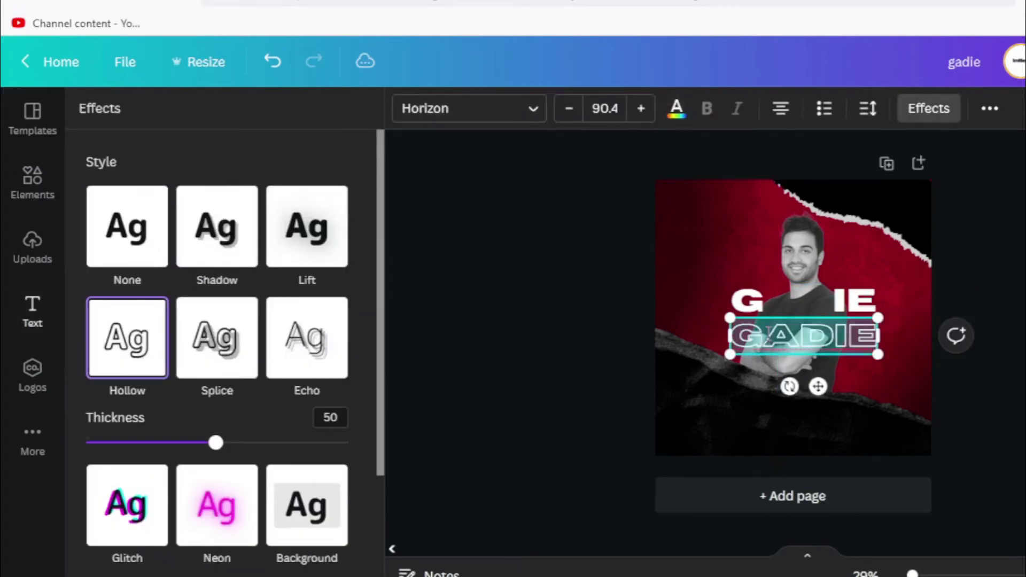
{"action": "key", "text": "BackSpace"}
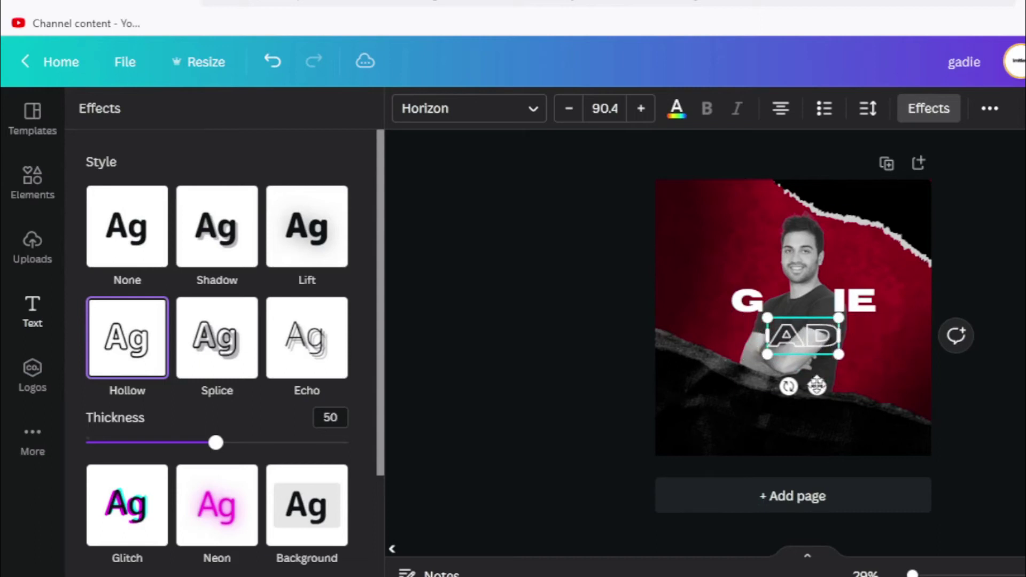
Step: Fit the two hollow letters into the gap in the solid name heading so the name reads as one word
{"action": "left_click", "coordinate": [881, 344]}
{"action": "left_click", "coordinate": [764, 301]}
{"action": "left_click", "coordinate": [753, 283]}
{"action": "left_click", "coordinate": [751, 299]}
{"action": "left_click", "coordinate": [811, 300]}
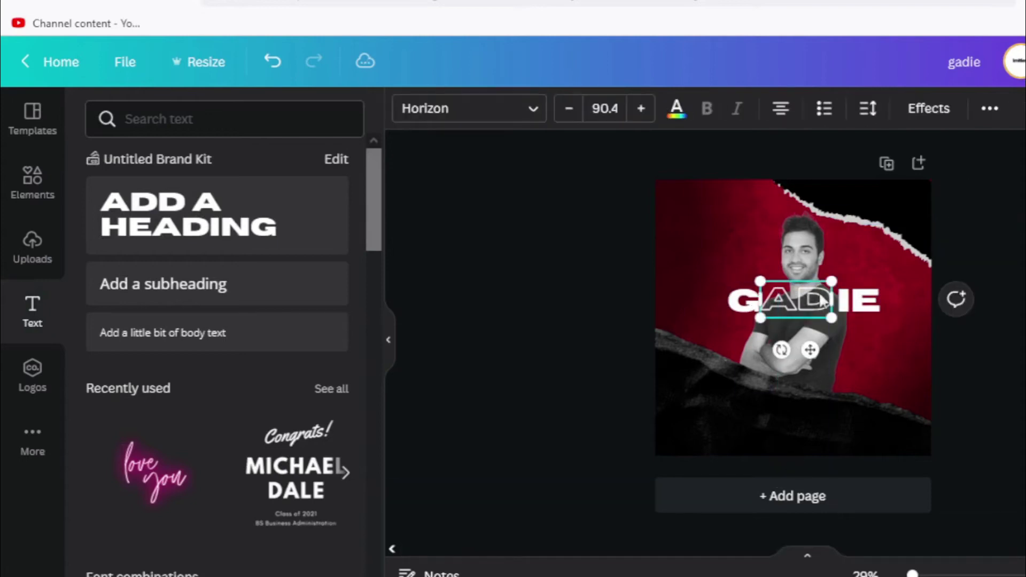
{"action": "left_click", "coordinate": [844, 307]}
{"action": "left_click_drag", "start_coordinate": [783, 289], "coordinate": [790, 289]}
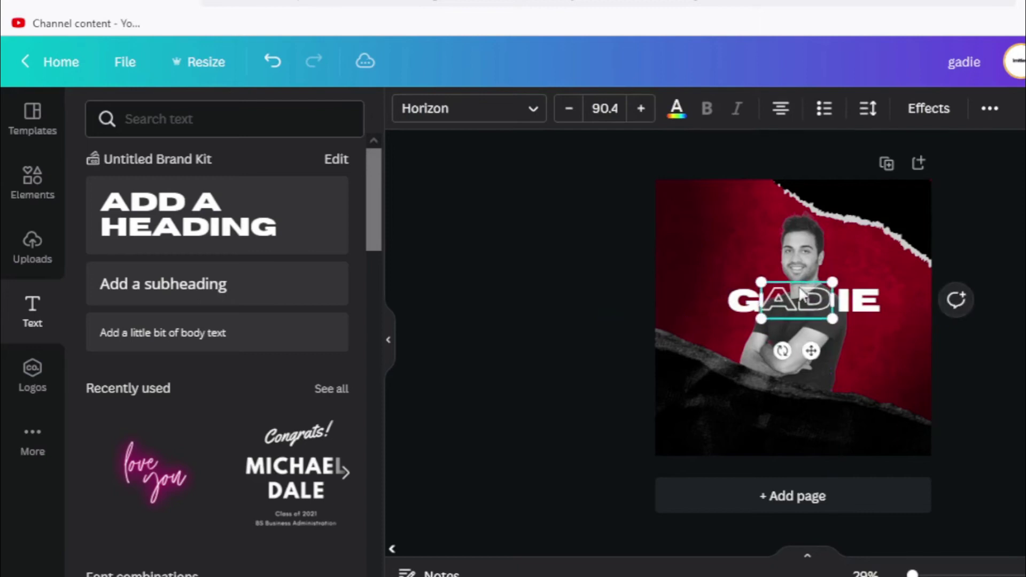
{"action": "left_click", "coordinate": [892, 351]}
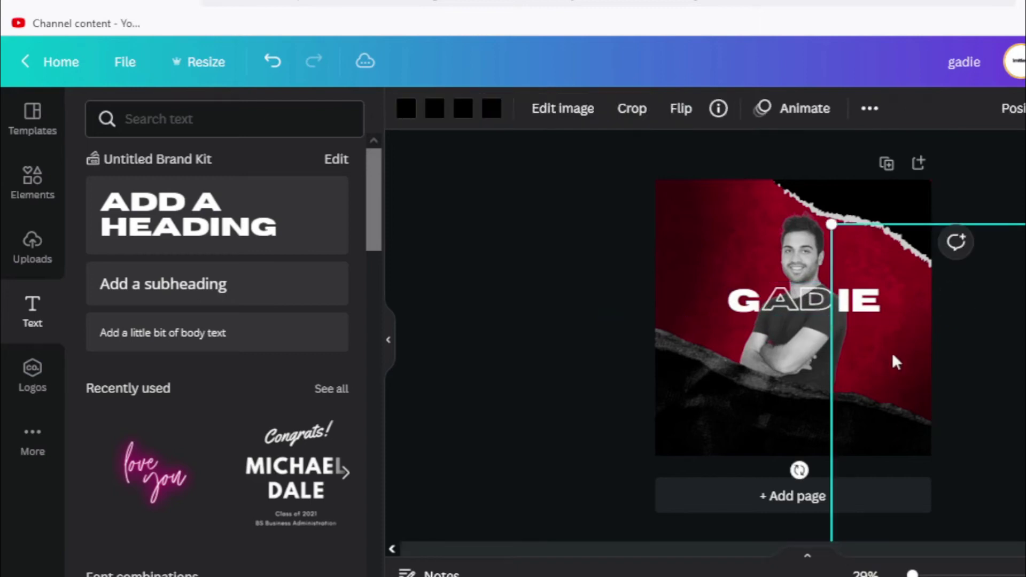
{"action": "left_click", "coordinate": [768, 360]}
{"action": "left_click", "coordinate": [1003, 354]}
Step: Duplicate the solid name heading above the original, restore the full name in it, and apply the Hollow effect
{"action": "left_click", "coordinate": [737, 301]}
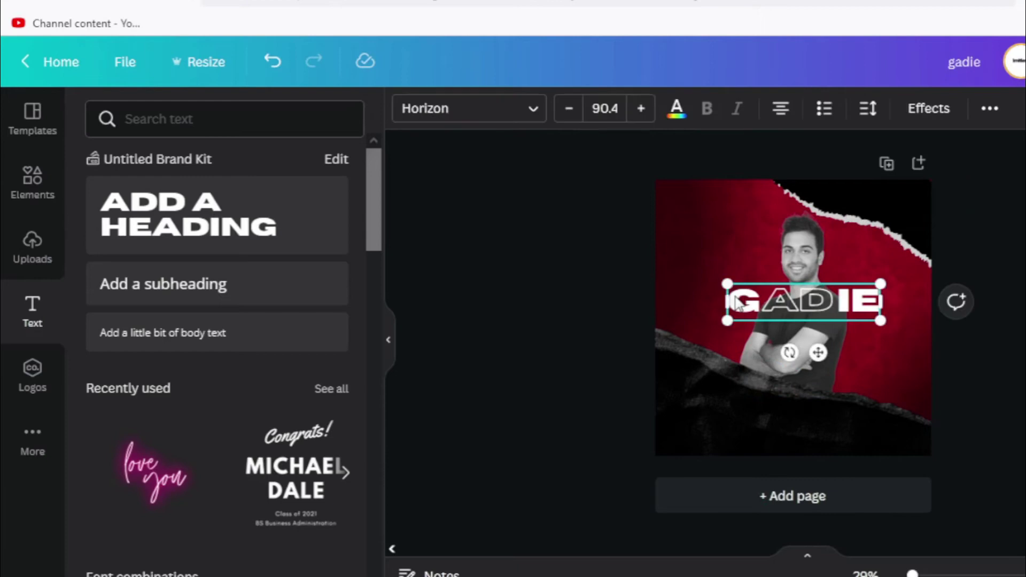
{"action": "left_click_drag", "start_coordinate": [796, 281], "coordinate": [787, 250]}
{"action": "type", "text": "GADIE"}
{"action": "left_click", "coordinate": [793, 238]}
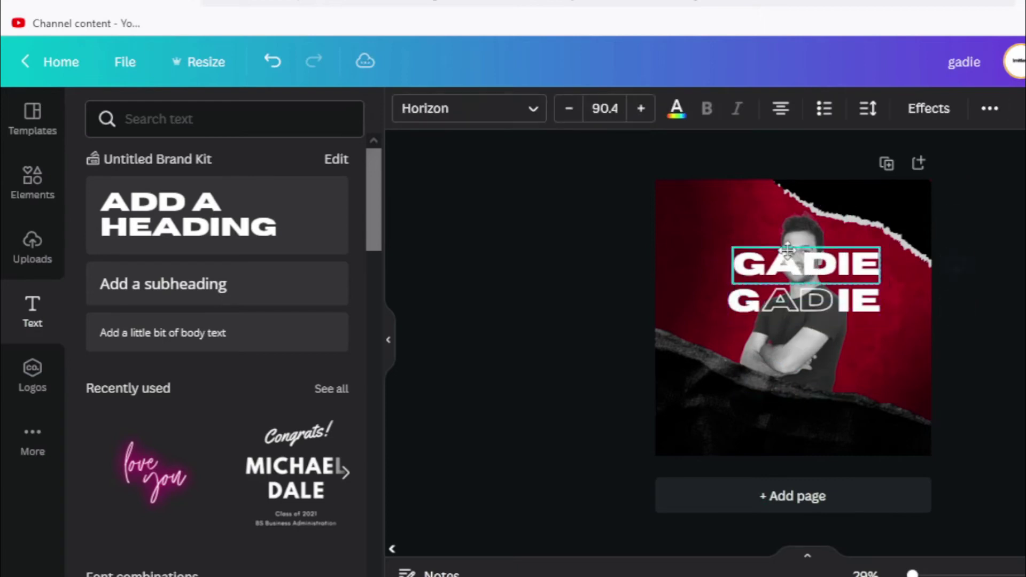
{"action": "left_click", "coordinate": [928, 108]}
{"action": "left_click", "coordinate": [127, 336]}
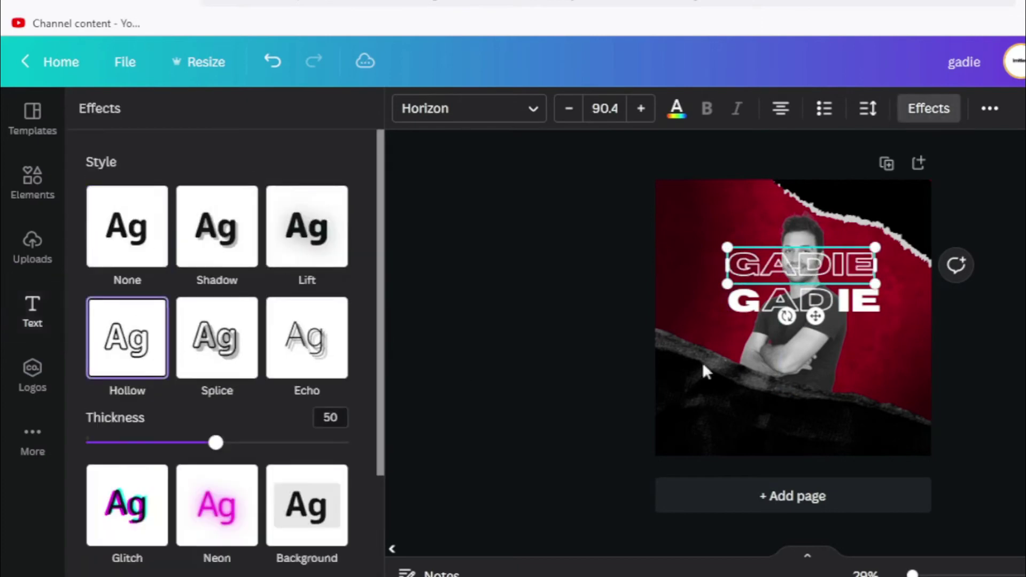
Step: Send the upper hollow name behind the man and place a duplicate of it below the main heading
{"action": "right_click", "coordinate": [857, 267]}
{"action": "left_click", "coordinate": [929, 395]}
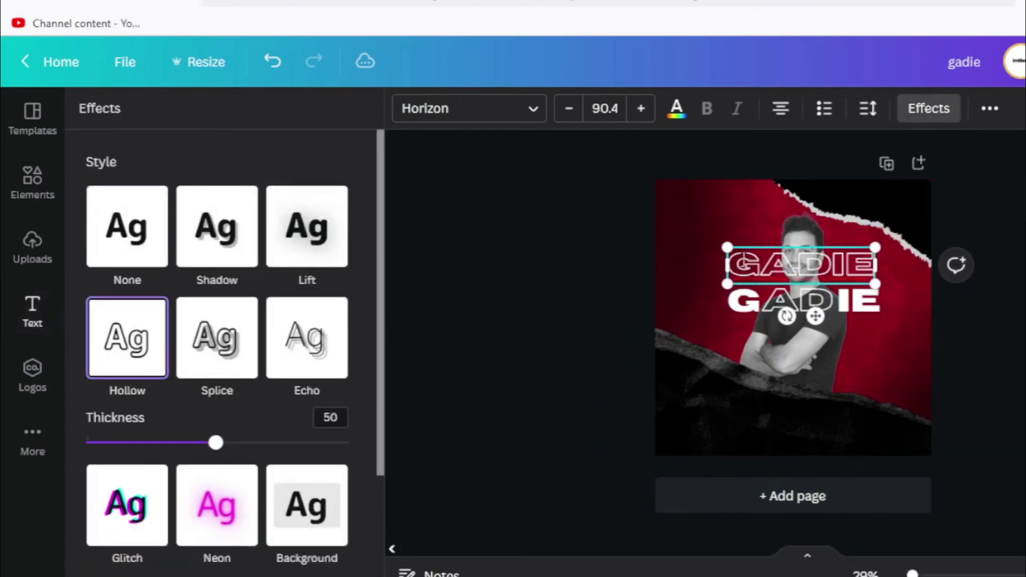
{"action": "left_click", "coordinate": [763, 262]}
{"action": "right_click", "coordinate": [786, 267]}
{"action": "left_click", "coordinate": [836, 317]}
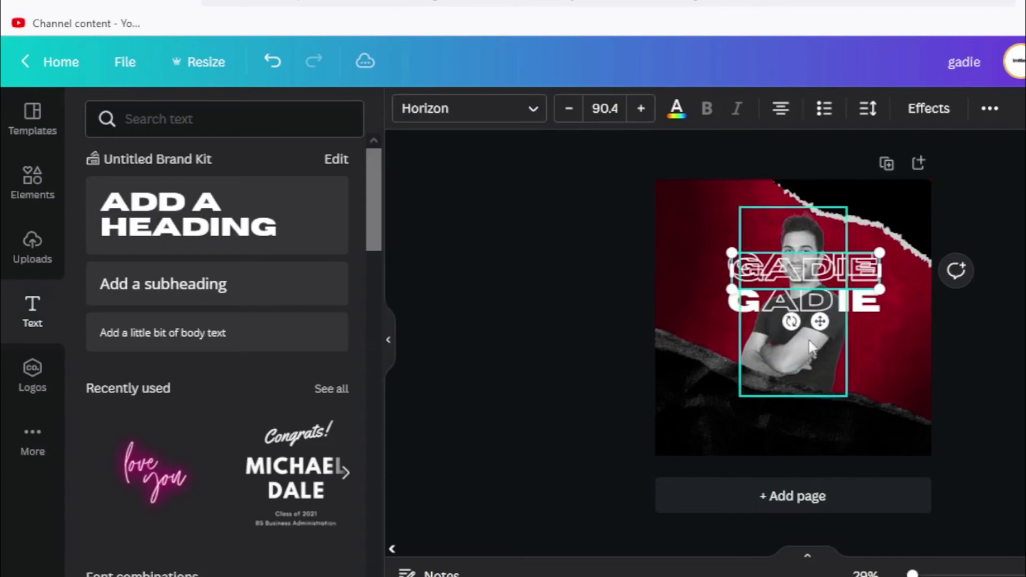
{"action": "left_click_drag", "start_coordinate": [815, 316], "coordinate": [813, 388]}
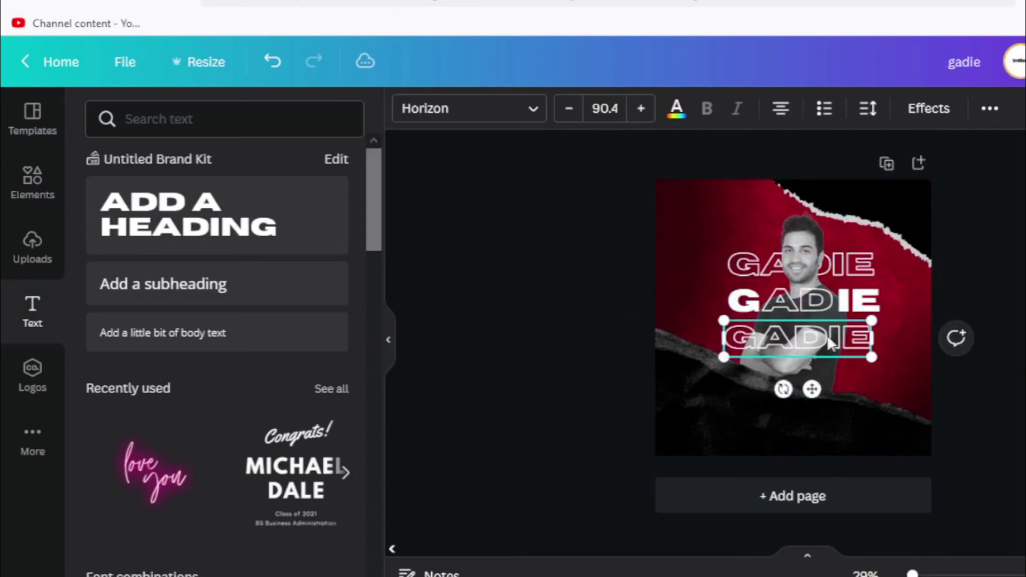
Step: Send the lower hollow name backward until it sits behind the man's cutout
{"action": "right_click", "coordinate": [827, 337]}
{"action": "left_click", "coordinate": [870, 389]}
{"action": "right_click", "coordinate": [833, 339]}
{"action": "left_click", "coordinate": [917, 346]}
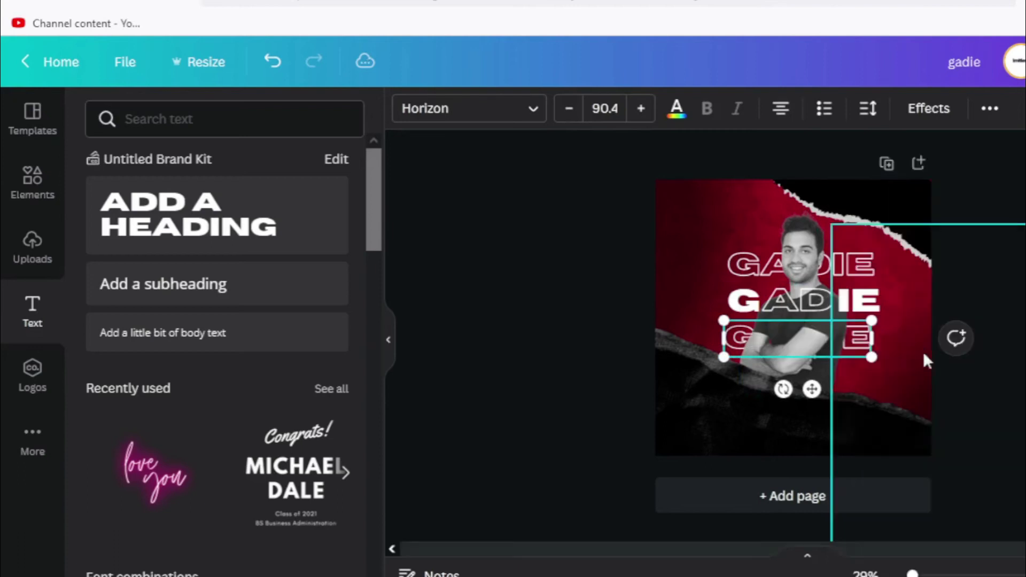
{"action": "left_click", "coordinate": [1001, 392]}
Step: Add a two-line Horizon heading reading "13 MAC" at size 31.5 in the upper-left corner of the page
{"action": "left_click", "coordinate": [181, 245]}
{"action": "left_click_drag", "start_coordinate": [807, 356], "coordinate": [747, 238]}
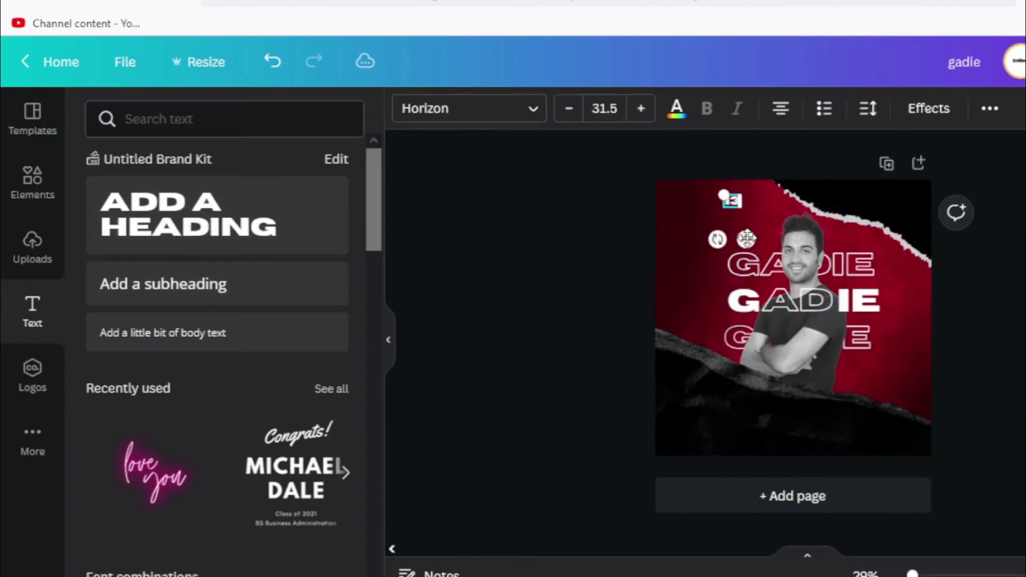
{"action": "left_click_drag", "start_coordinate": [740, 236], "coordinate": [694, 253]}
Step: Color the word MAC bright red and shrink the date text to size 23.7
{"action": "left_click", "coordinate": [676, 108]}
{"action": "left_click", "coordinate": [144, 327]}
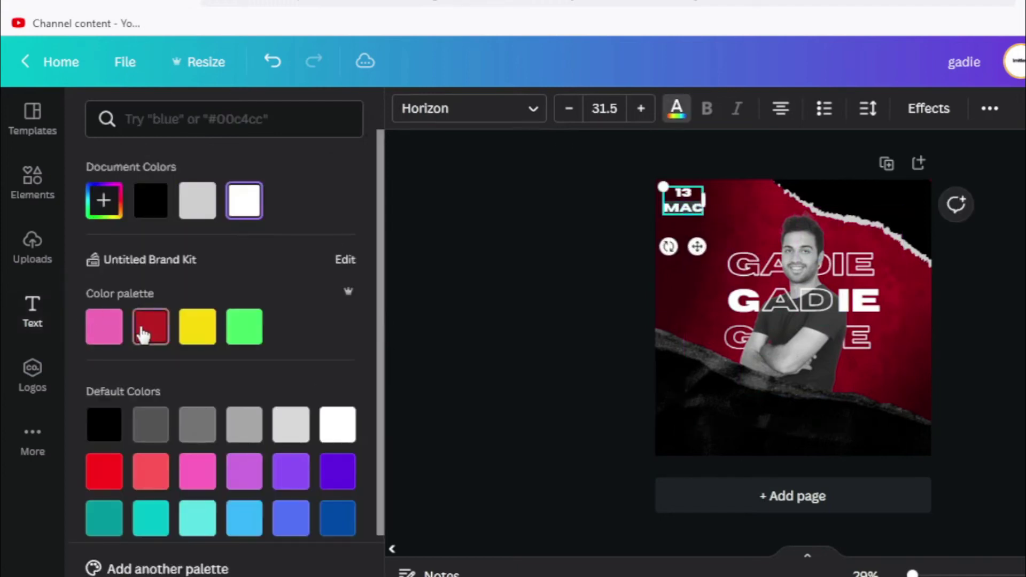
{"action": "left_click_drag", "start_coordinate": [701, 211], "coordinate": [693, 204]}
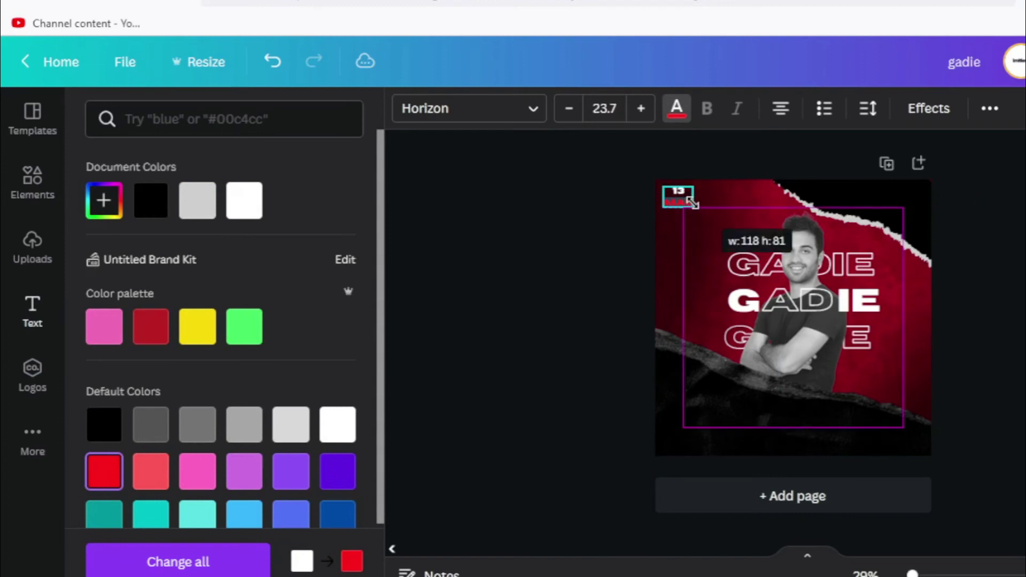
Step: Search the elements for "qr code" and clear the active search filter
{"action": "left_click", "coordinate": [49, 190]}
{"action": "double_click", "coordinate": [183, 116]}
{"action": "type", "text": "qr code"}
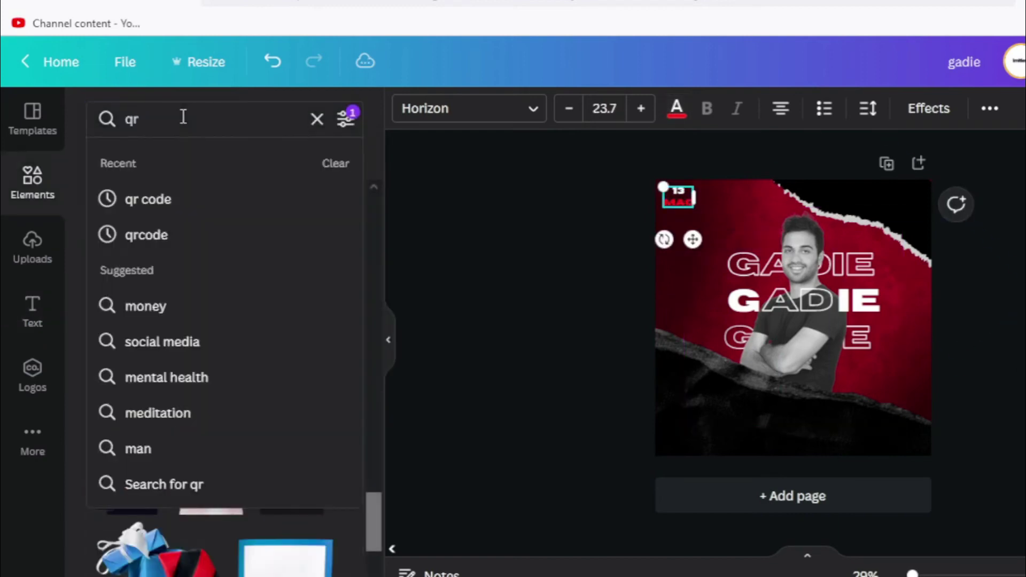
{"action": "key", "text": "Return"}
{"action": "left_click", "coordinate": [346, 123]}
{"action": "scroll", "coordinate": [214, 321], "scroll_direction": "down", "scroll_amount": 3}
{"action": "left_click", "coordinate": [165, 392]}
{"action": "left_click", "coordinate": [217, 527]}
{"action": "scroll", "coordinate": [206, 277], "scroll_direction": "down", "scroll_amount": 3}
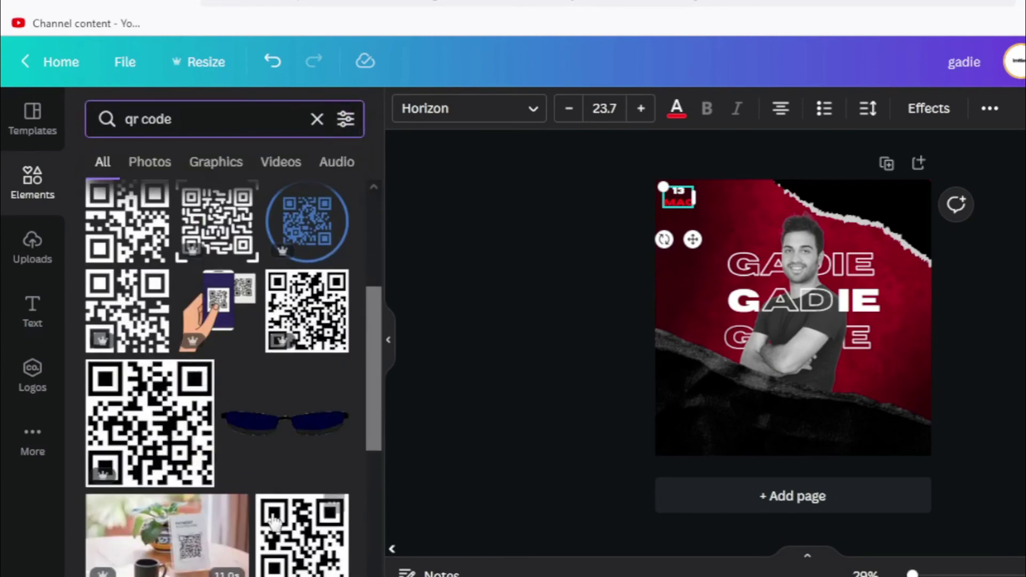
Step: Add a black and white QR code and fit it small into the black upper-right corner of the page
{"action": "left_click", "coordinate": [273, 518]}
{"action": "left_click_drag", "start_coordinate": [735, 372], "coordinate": [918, 246]}
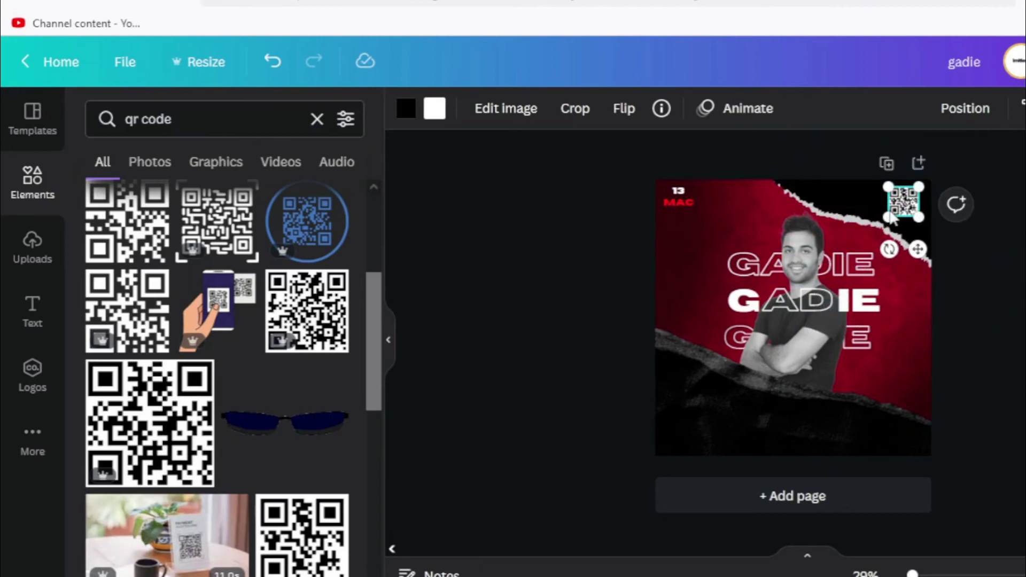
{"action": "left_click", "coordinate": [1020, 321]}
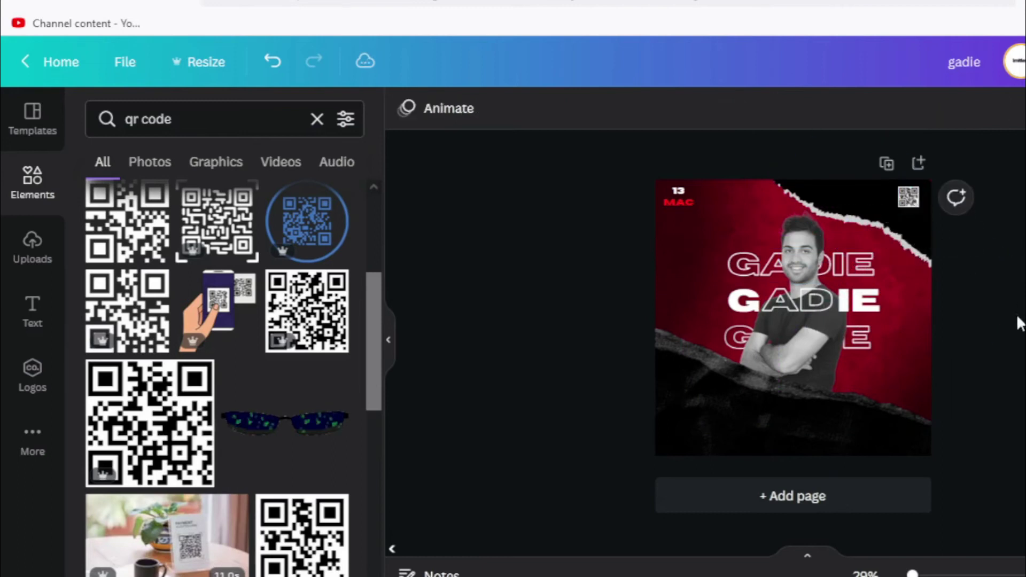
Step: Add a subheading reading "Boost Your Sales With Ads" at size 29.5 on the lower-left black area of the page
{"action": "left_click", "coordinate": [40, 291]}
{"action": "scroll", "coordinate": [204, 283], "scroll_direction": "down", "scroll_amount": 10}
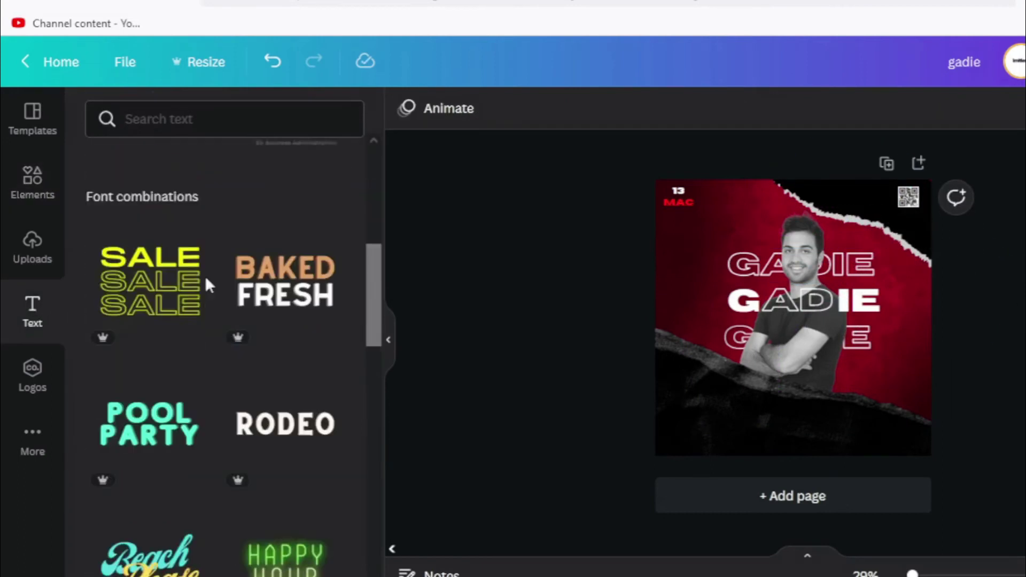
{"action": "scroll", "coordinate": [204, 284], "scroll_direction": "down", "scroll_amount": 15}
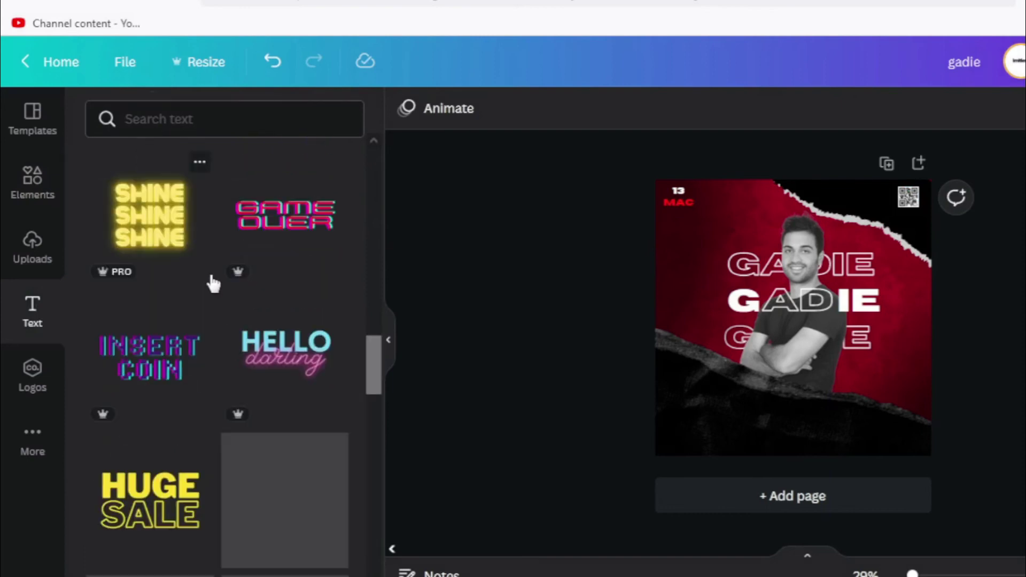
{"action": "scroll", "coordinate": [214, 281], "scroll_direction": "down", "scroll_amount": 15}
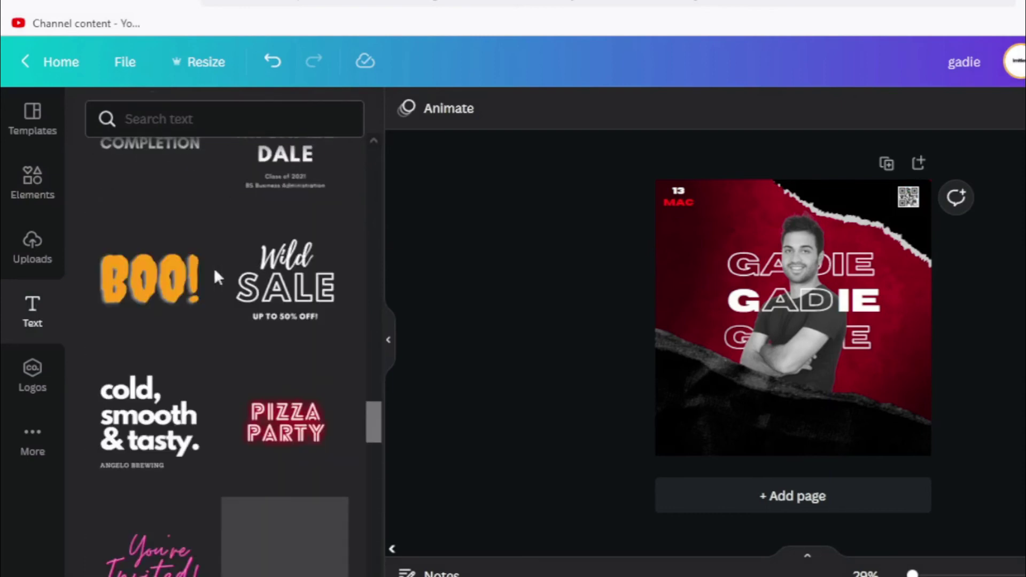
{"action": "left_click_drag", "start_coordinate": [373, 463], "coordinate": [386, 156]}
{"action": "left_click", "coordinate": [214, 284]}
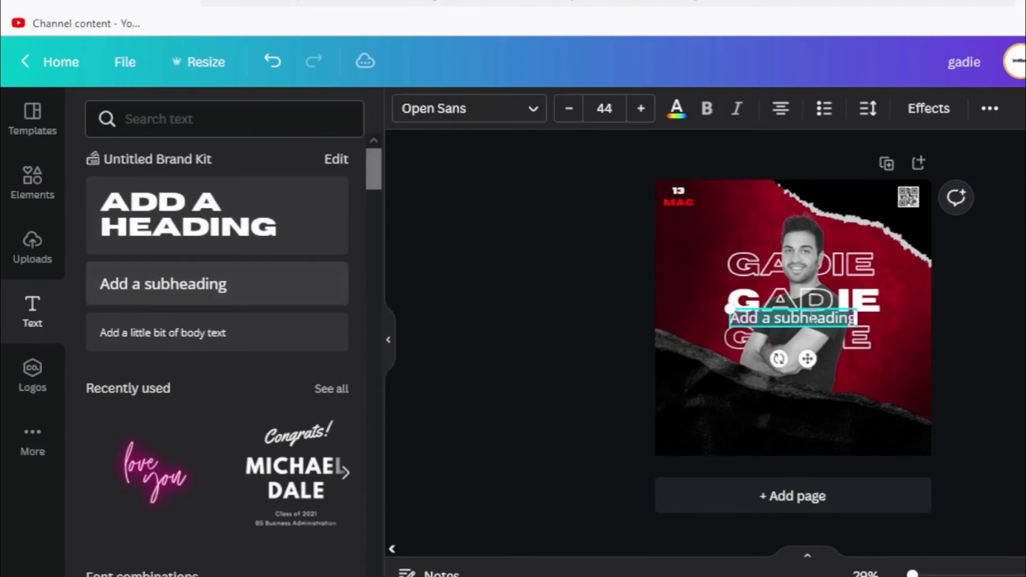
{"action": "left_click_drag", "start_coordinate": [807, 358], "coordinate": [765, 420]}
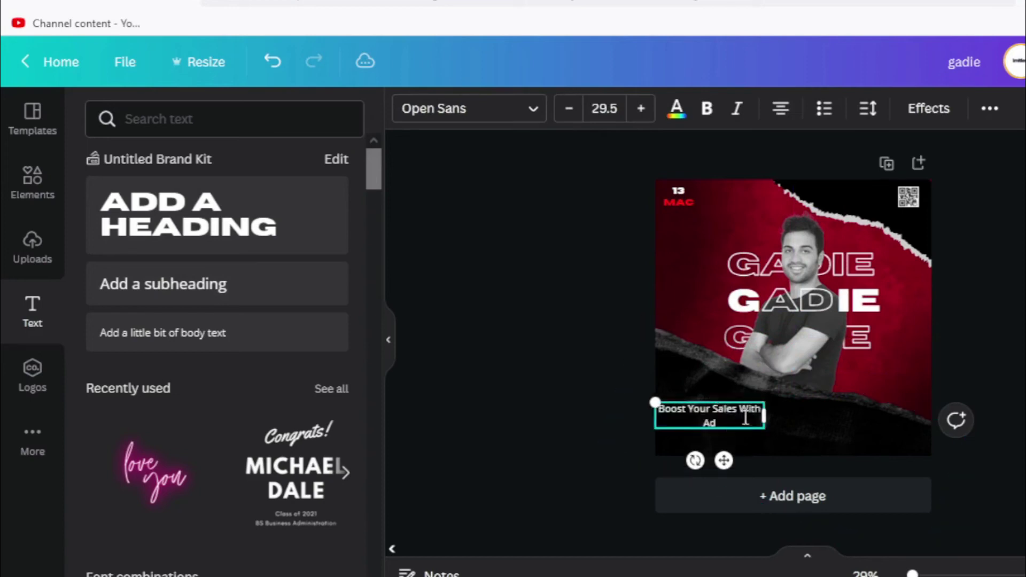
Step: Set the tagline's font to Intro Rust and shrink it to size 23.7 near the page's left edge
{"action": "left_click", "coordinate": [533, 113]}
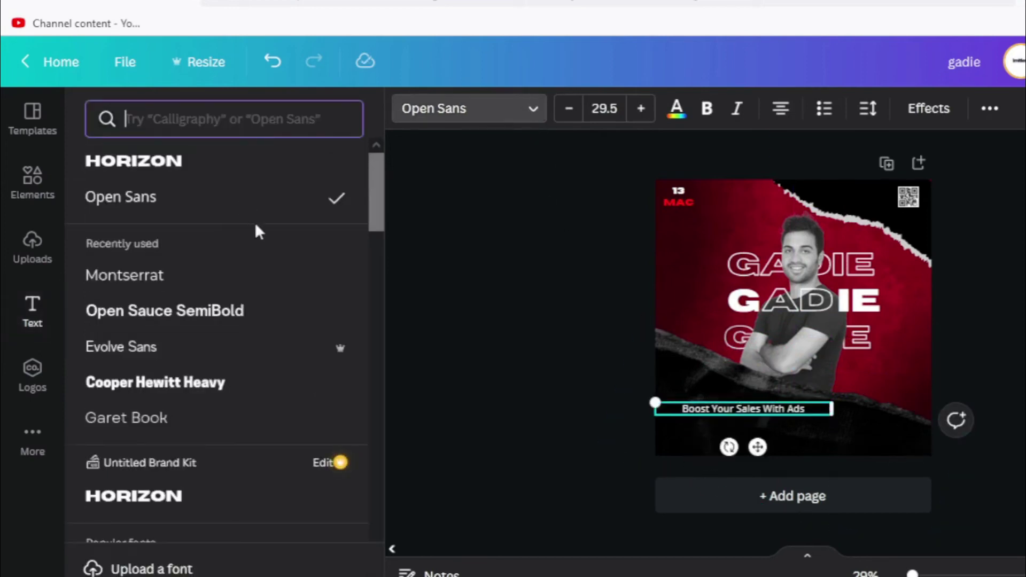
{"action": "scroll", "coordinate": [277, 235], "scroll_direction": "down", "scroll_amount": 6}
{"action": "scroll", "coordinate": [287, 248], "scroll_direction": "down", "scroll_amount": 20}
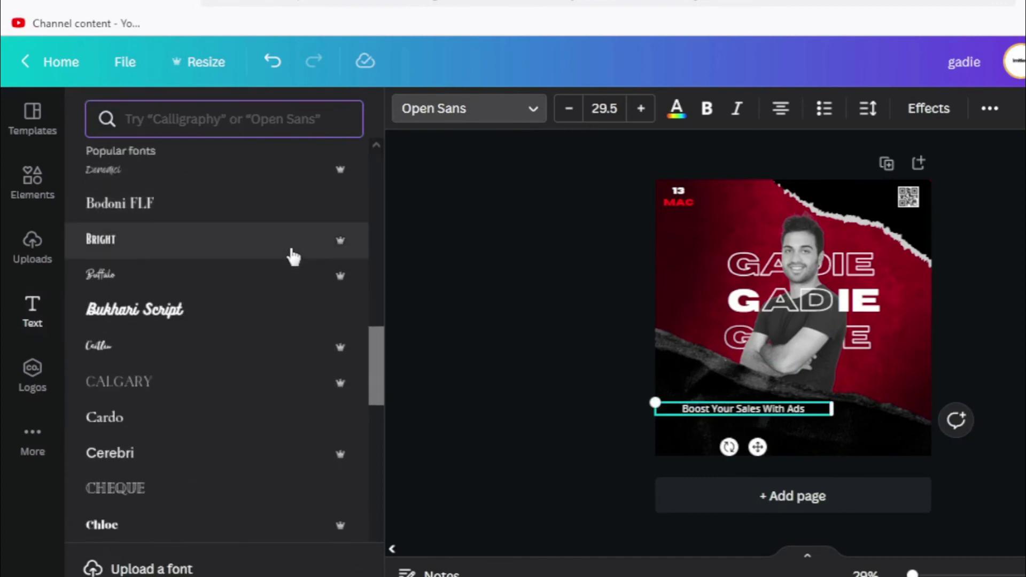
{"action": "scroll", "coordinate": [289, 267], "scroll_direction": "down", "scroll_amount": 6}
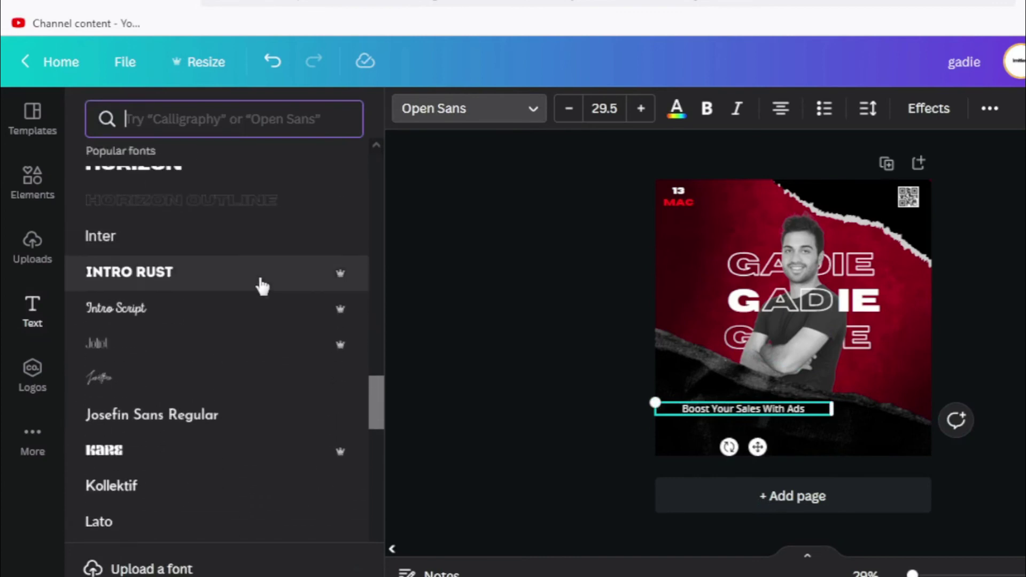
{"action": "left_click", "coordinate": [260, 275]}
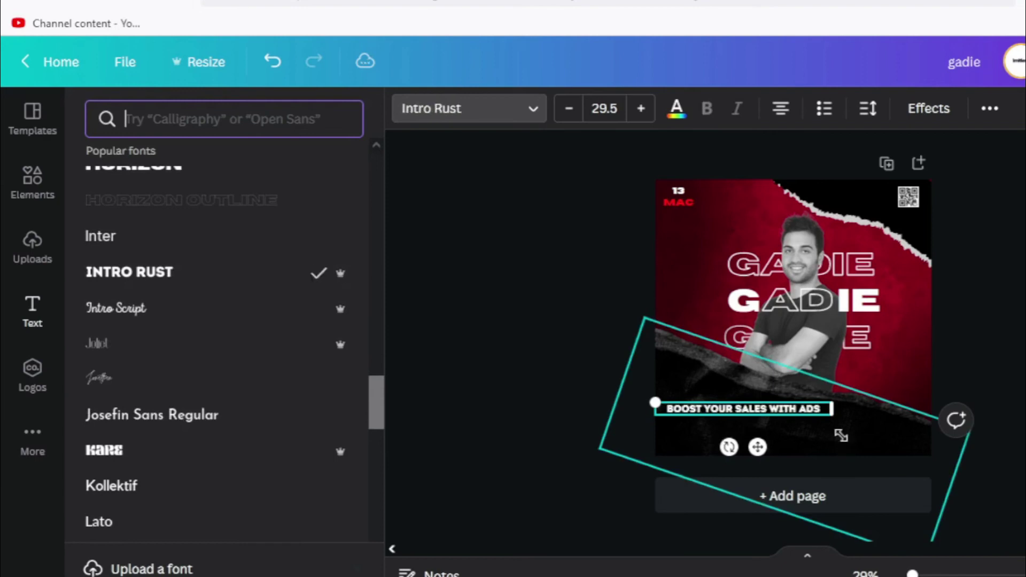
{"action": "left_click_drag", "start_coordinate": [757, 447], "coordinate": [754, 440]}
{"action": "left_click_drag", "start_coordinate": [828, 402], "coordinate": [792, 401]}
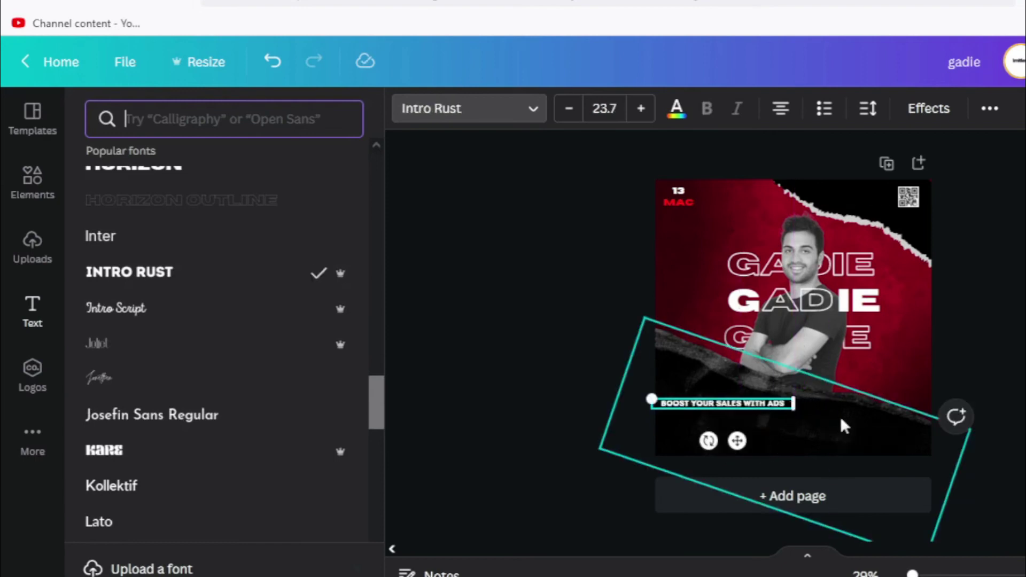
Step: Duplicate the tagline, change the copy's text to "SCAN ME:", and place it just left of the QR code
{"action": "left_click", "coordinate": [742, 402]}
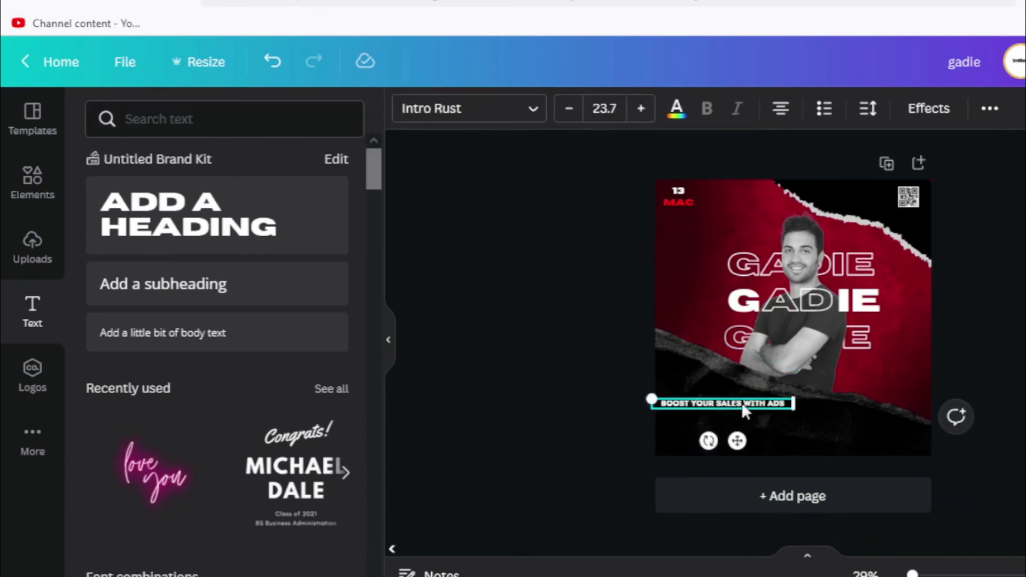
{"action": "key", "text": "ctrl+d"}
{"action": "left_click_drag", "start_coordinate": [740, 443], "coordinate": [741, 459]}
{"action": "type", "text": "SCAN ME:"}
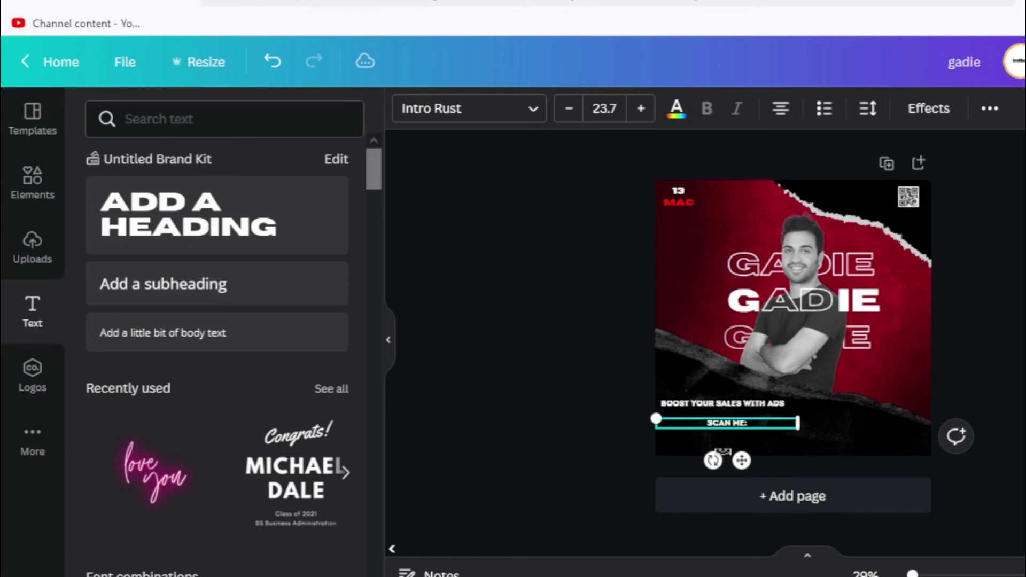
{"action": "left_click_drag", "start_coordinate": [739, 459], "coordinate": [885, 234]}
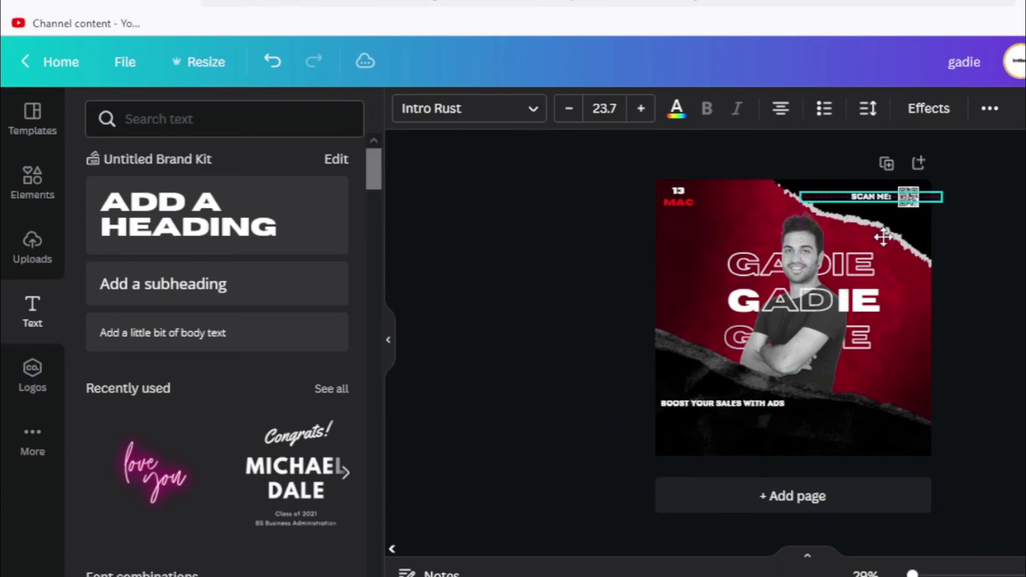
Step: Duplicate the "Boost Your Sales With Ads" tagline and place the copy directly beneath it
{"action": "left_click", "coordinate": [1018, 385]}
{"action": "left_click", "coordinate": [735, 407]}
{"action": "key", "text": "ctrl+d"}
{"action": "left_click_drag", "start_coordinate": [740, 437], "coordinate": [737, 445]}
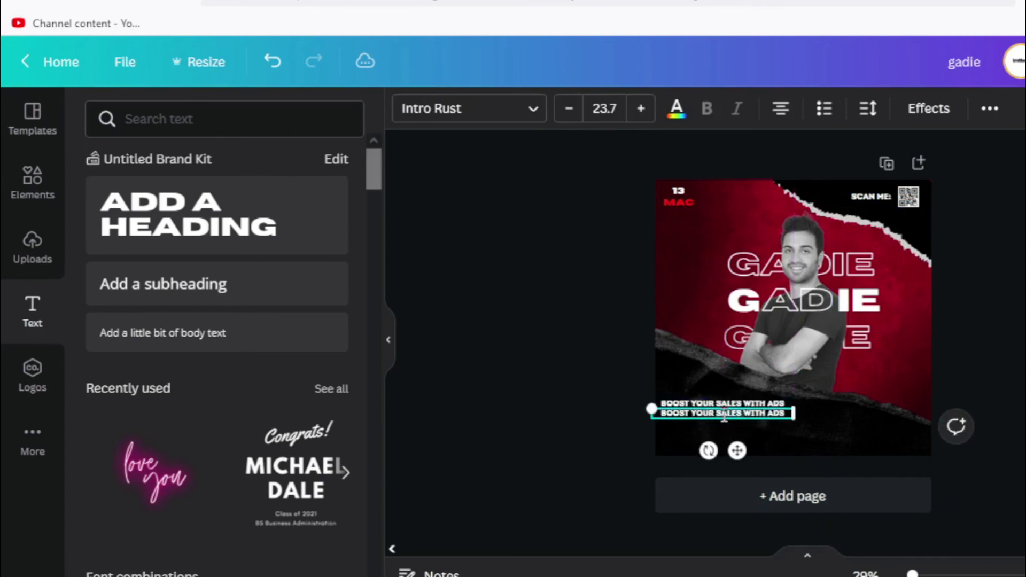
Step: Replace the lower tagline copy's text with the venue's street address and widen its text box so it fits on one line
{"action": "key", "text": "ctrl+a"}
{"action": "type", "text": "25RO"}
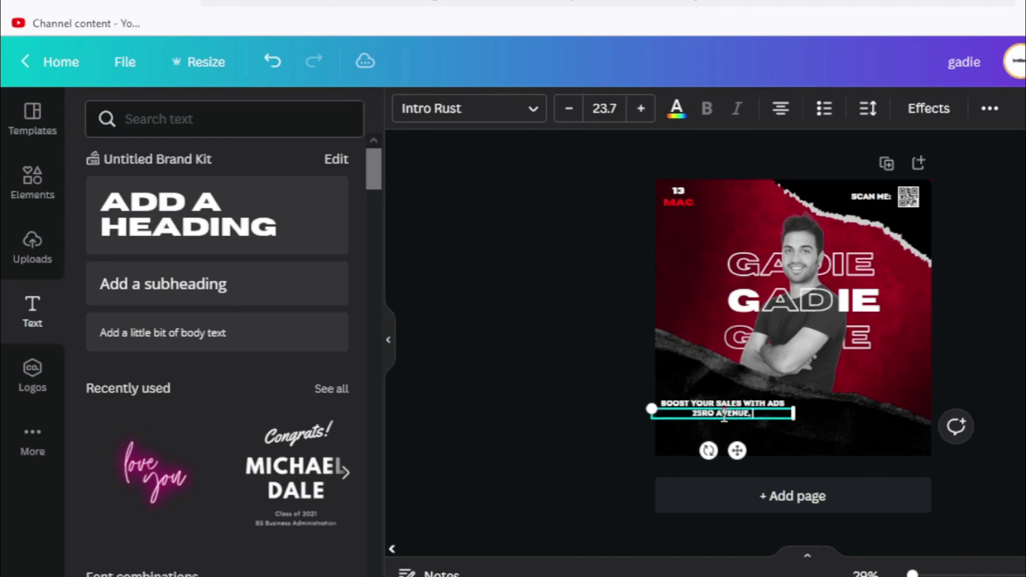
{"action": "type", "text": " AVENUE, HAVEN PARK, STREET 34"}
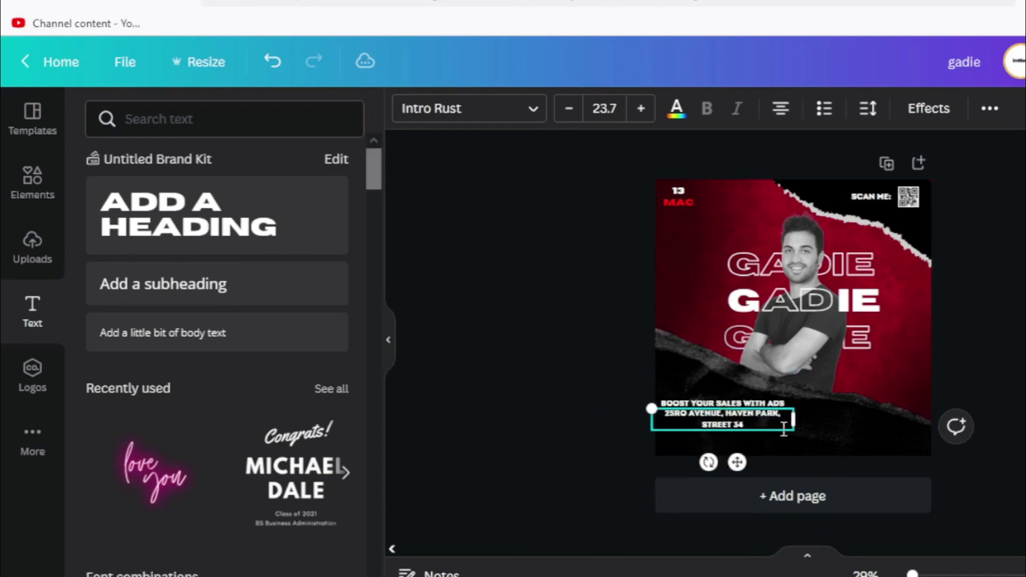
{"action": "left_click_drag", "start_coordinate": [793, 420], "coordinate": [854, 414]}
{"action": "key", "text": "Escape"}
{"action": "left_click", "coordinate": [812, 412]}
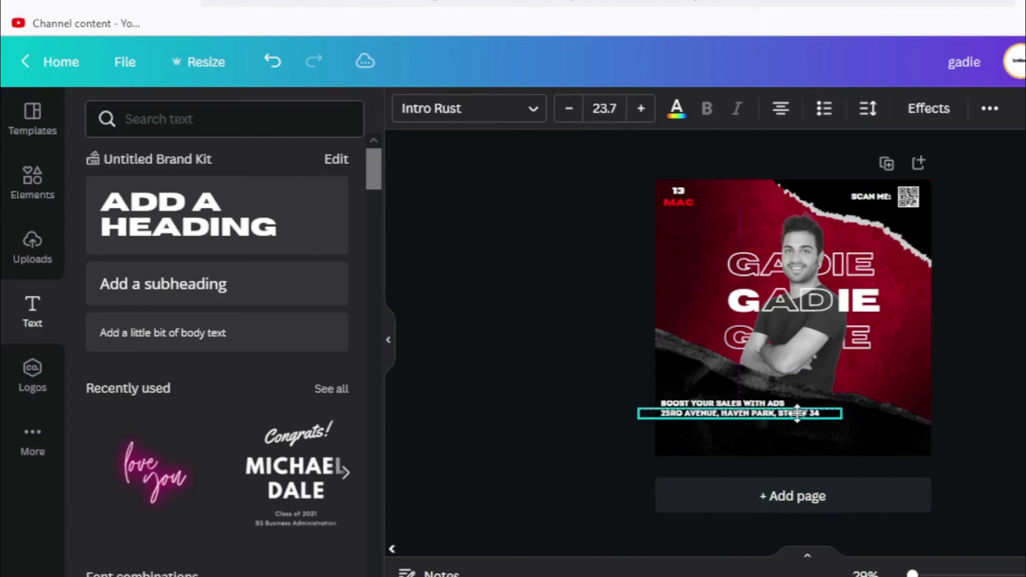
Step: Apply the Background text effect to the address line and set the effect's color to yellow
{"action": "left_click", "coordinate": [928, 108]}
{"action": "left_click", "coordinate": [324, 363]}
{"action": "scroll", "coordinate": [324, 374], "scroll_direction": "down", "scroll_amount": 3}
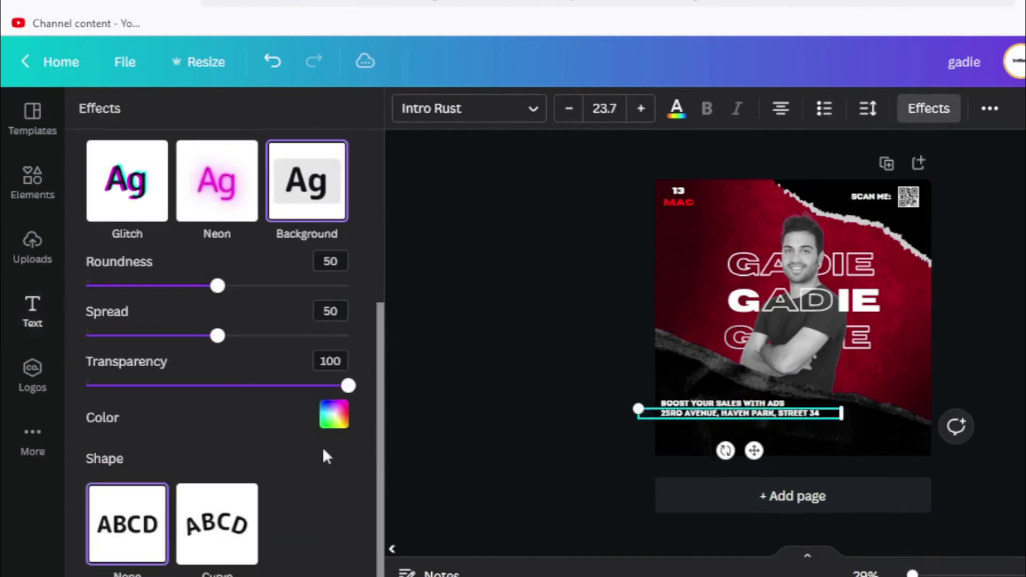
{"action": "left_click", "coordinate": [333, 414]}
{"action": "left_click", "coordinate": [181, 229]}
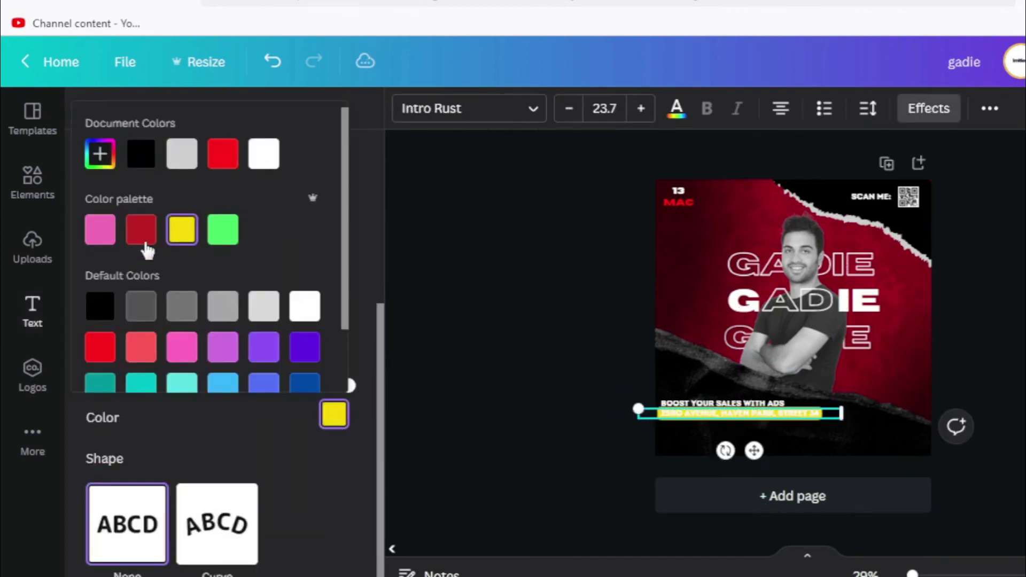
Step: Set the address text color to black and move the address and the tagline above it slightly down to space them apart
{"action": "left_click", "coordinate": [675, 108]}
{"action": "left_click", "coordinate": [151, 199]}
{"action": "left_click", "coordinate": [872, 441]}
{"action": "left_click_drag", "start_coordinate": [796, 417], "coordinate": [797, 418]}
{"action": "left_click", "coordinate": [771, 404]}
{"action": "left_click", "coordinate": [845, 431]}
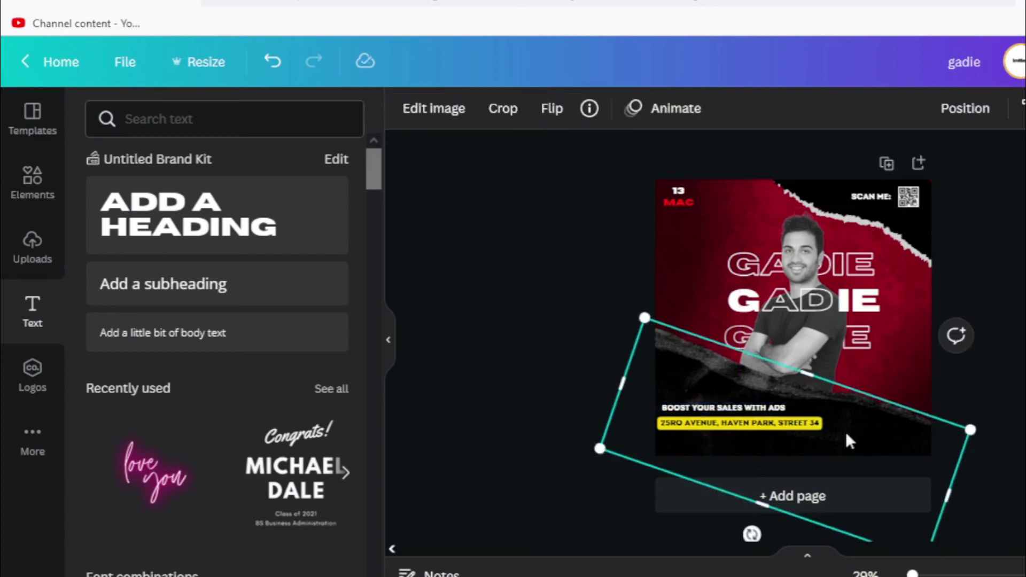
Step: Duplicate the date text onto the lower-right black area and change the copy's text to "GET YOUR TICKET NOW"
{"action": "left_click", "coordinate": [682, 205]}
{"action": "left_click_drag", "start_coordinate": [681, 205], "coordinate": [884, 427]}
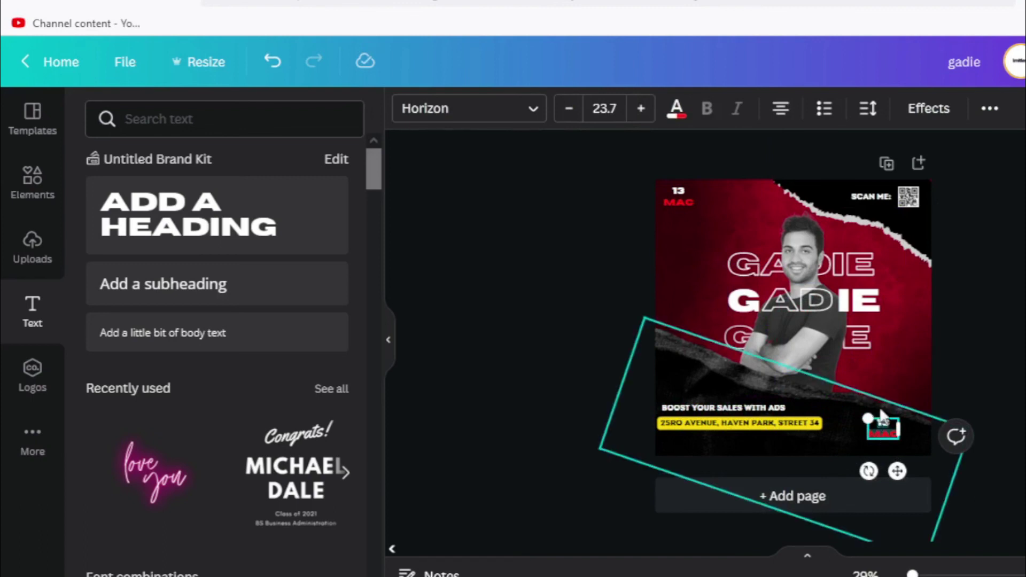
{"action": "key", "text": "Return"}
{"action": "type", "text": "GET YOURS"}
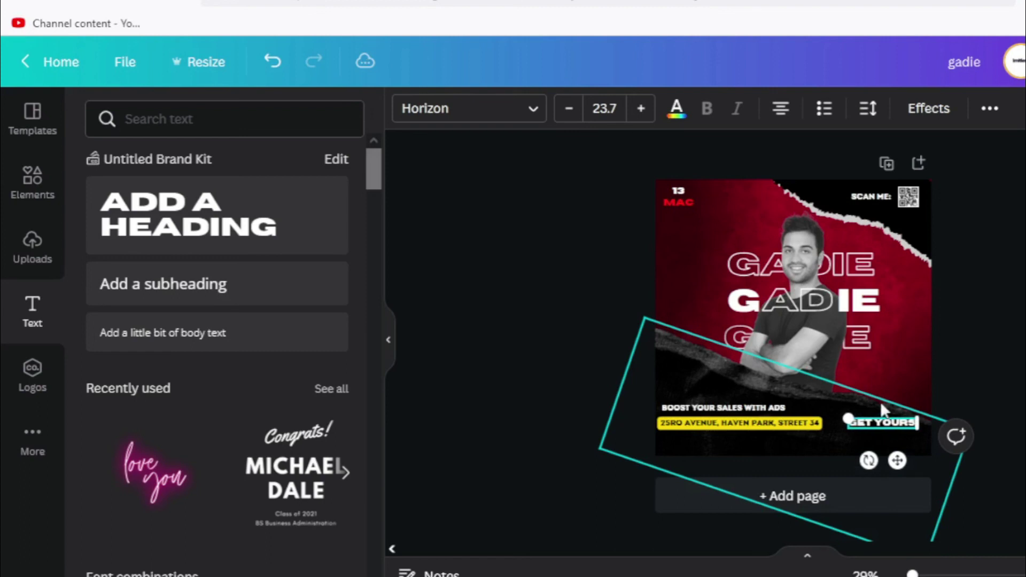
{"action": "key", "text": "BackSpace"}
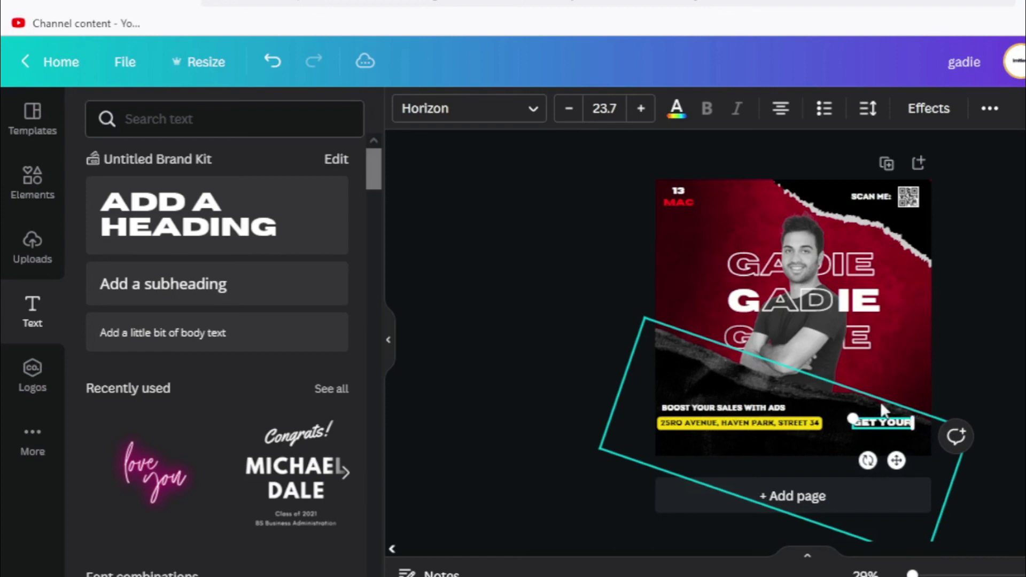
{"action": "type", "text": "TICKET NOW"}
Step: Fit "GET YOUR TICKET NOW" on one line and place it directly beneath the yellow address line
{"action": "left_click_drag", "start_coordinate": [834, 429], "coordinate": [723, 428]}
{"action": "left_click", "coordinate": [1001, 377]}
{"action": "left_click_drag", "start_coordinate": [871, 426], "coordinate": [778, 437]}
{"action": "left_click", "coordinate": [1021, 344]}
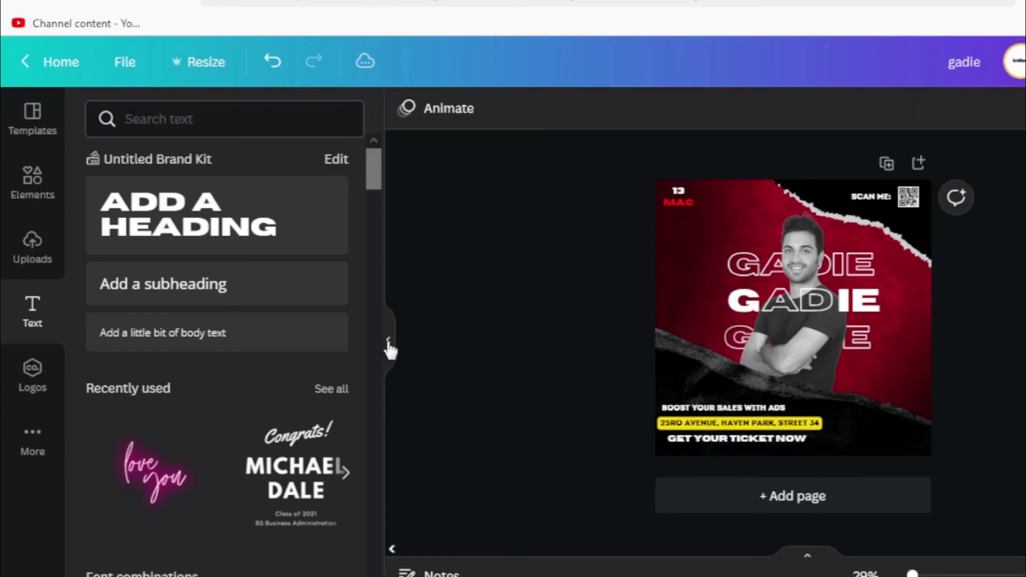